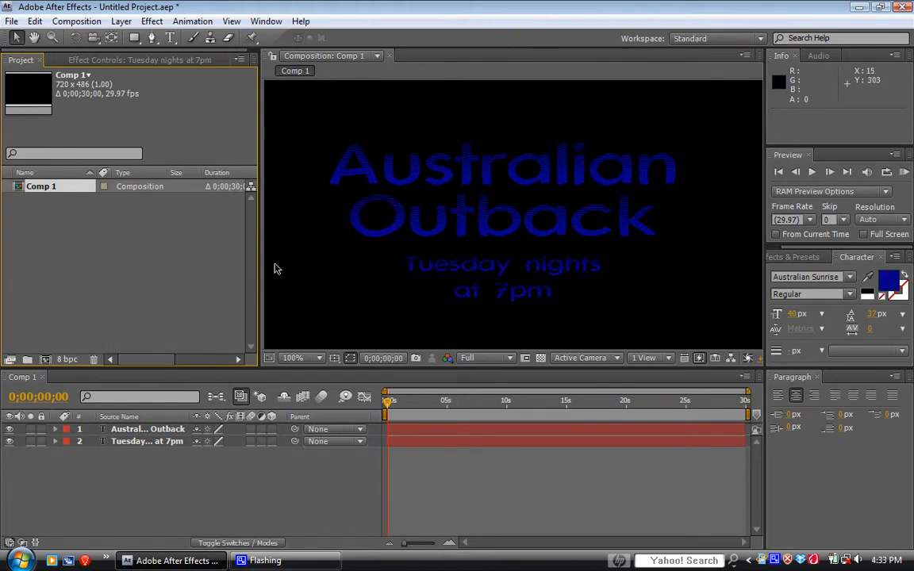
Apply the CC Light Burst 2.5 effect to the Australian Outback text layer.
click(147, 430)
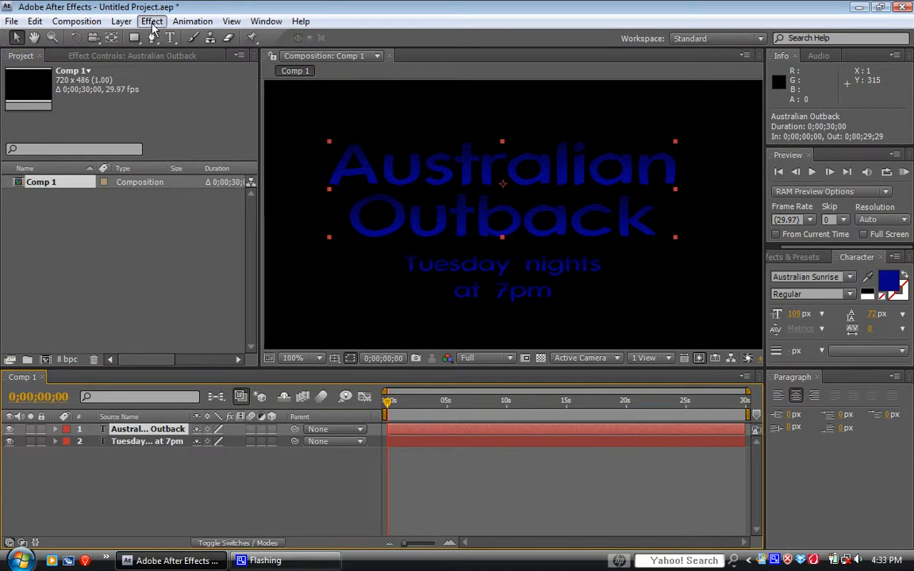
click(152, 21)
mouse_move(203, 202)
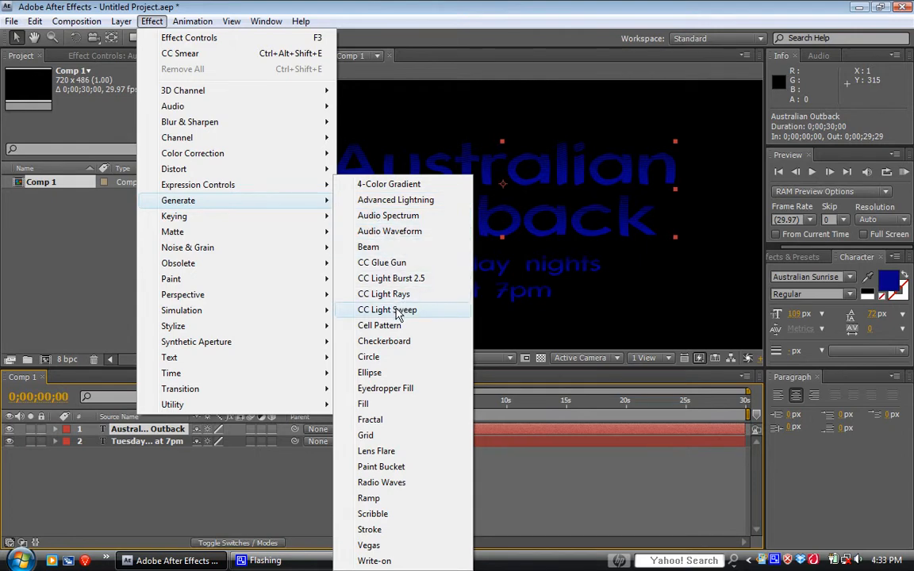
click(397, 279)
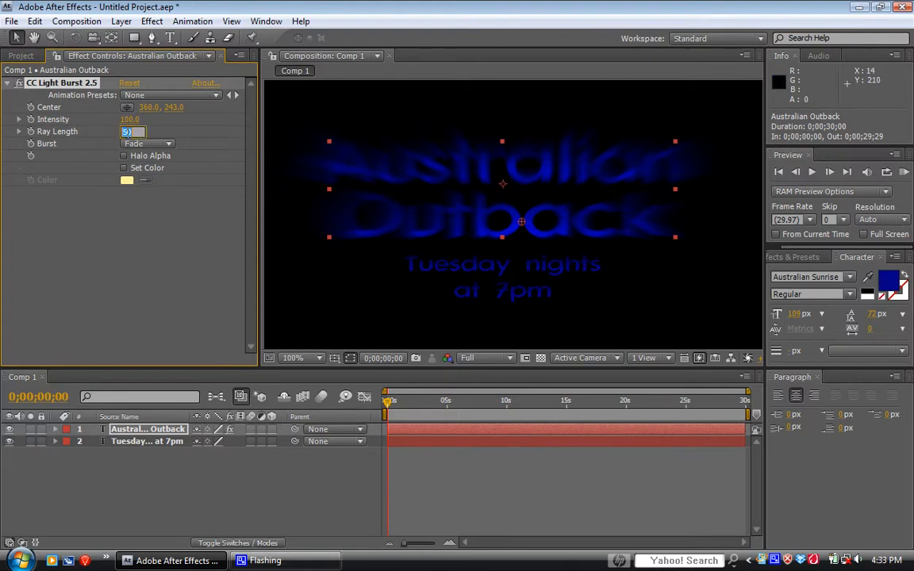
Set the light burst's ray length to 120 and move its center to about 309, 197.
text(120)
key(Return)
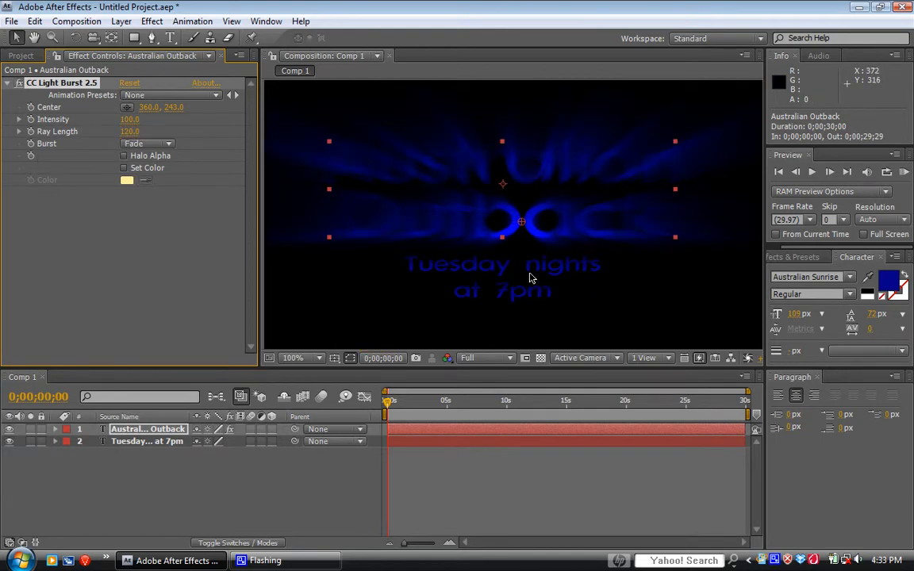
mouse_move(522, 226)
mouse_down()
mouse_move(405, 198)
mouse_move(306, 196)
mouse_move(424, 206)
mouse_move(704, 197)
mouse_move(312, 189)
mouse_move(739, 200)
mouse_move(722, 201)
mouse_up()
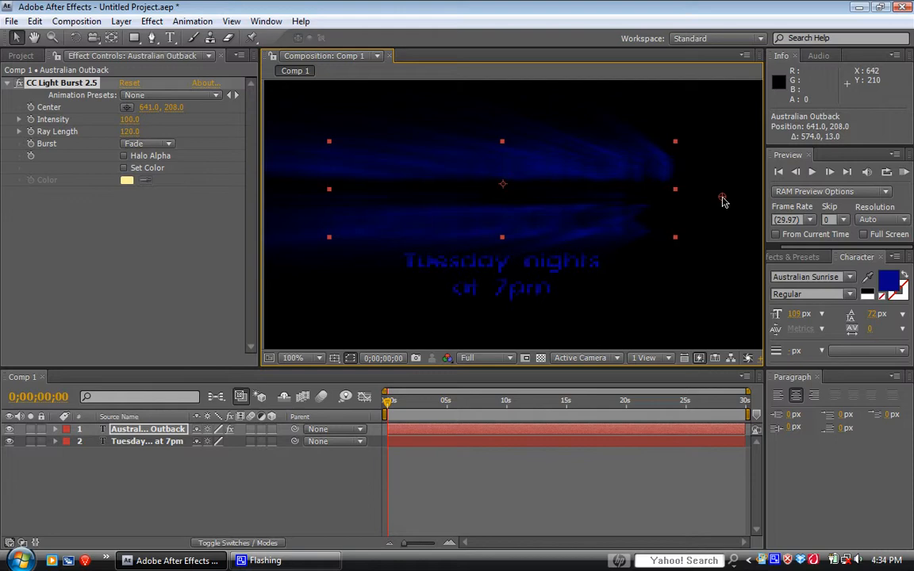
drag(722, 201, 485, 189)
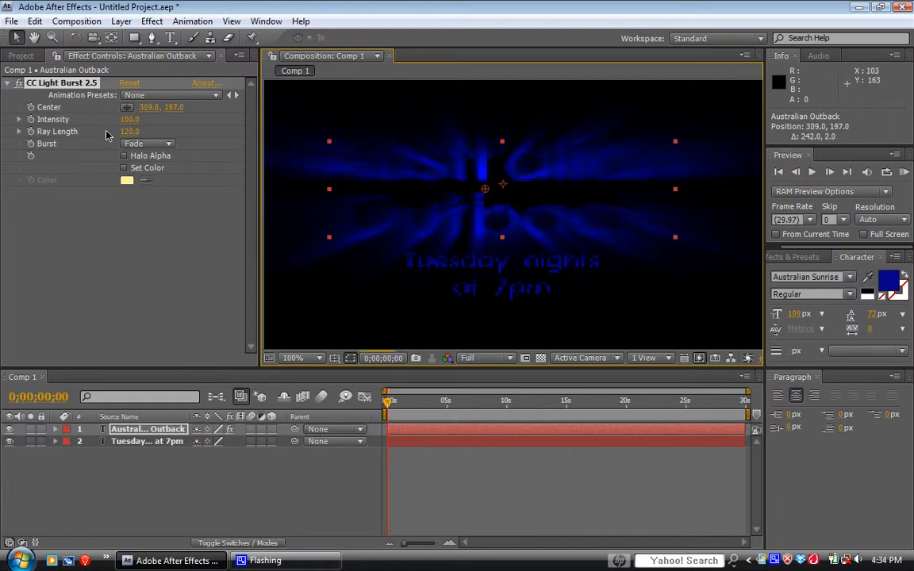
Lower the light burst's intensity to 0 and its ray length to about -1, and delete the effect from the layer.
drag(132, 123, 83, 130)
drag(13, 125, 3, 121)
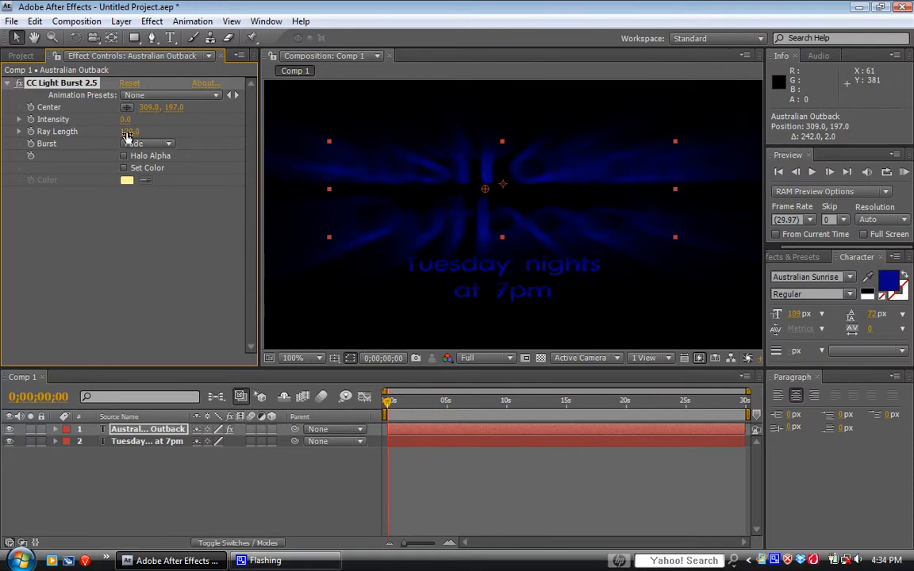
drag(127, 135, 56, 152)
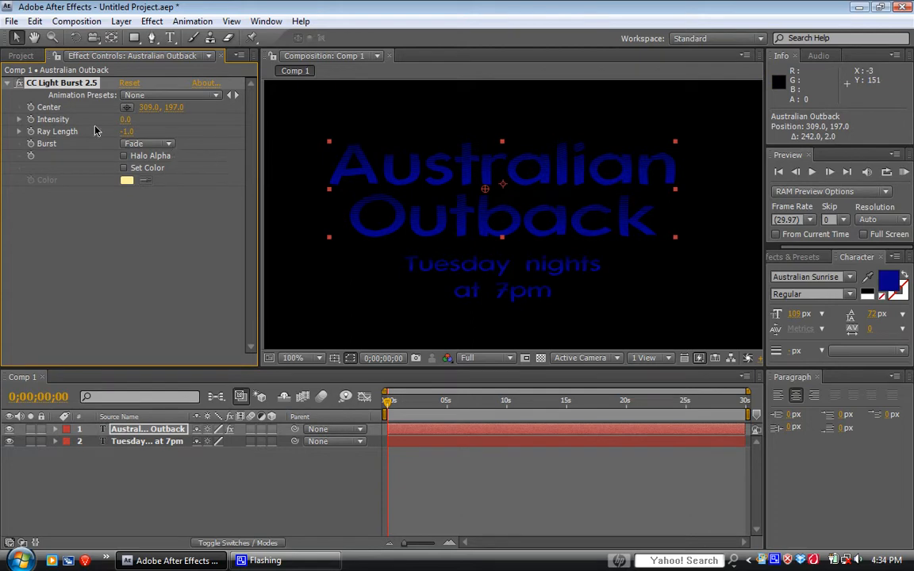
key(Delete)
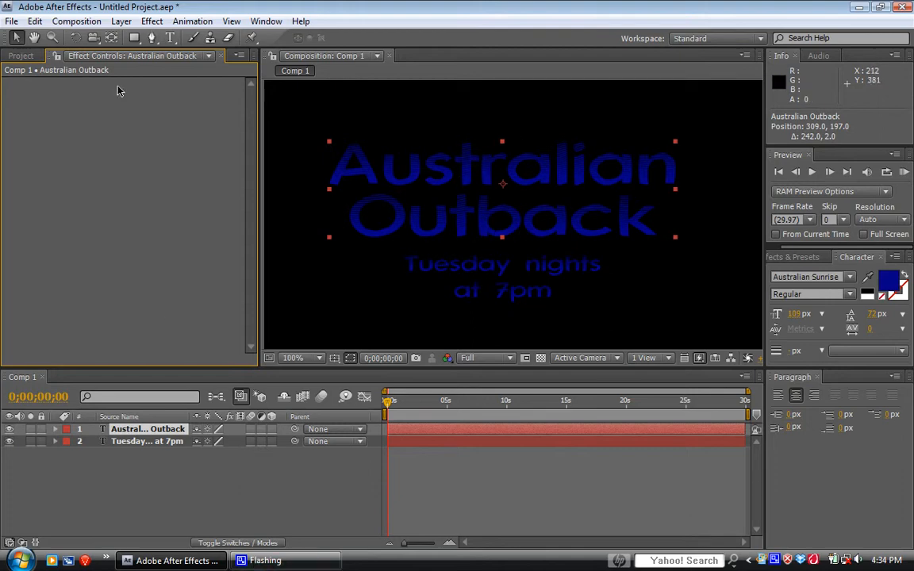
Draw a tall, narrow rectangular mask across the middle letters of the Australian Outback text layer.
click(135, 38)
key(comma)
key(comma)
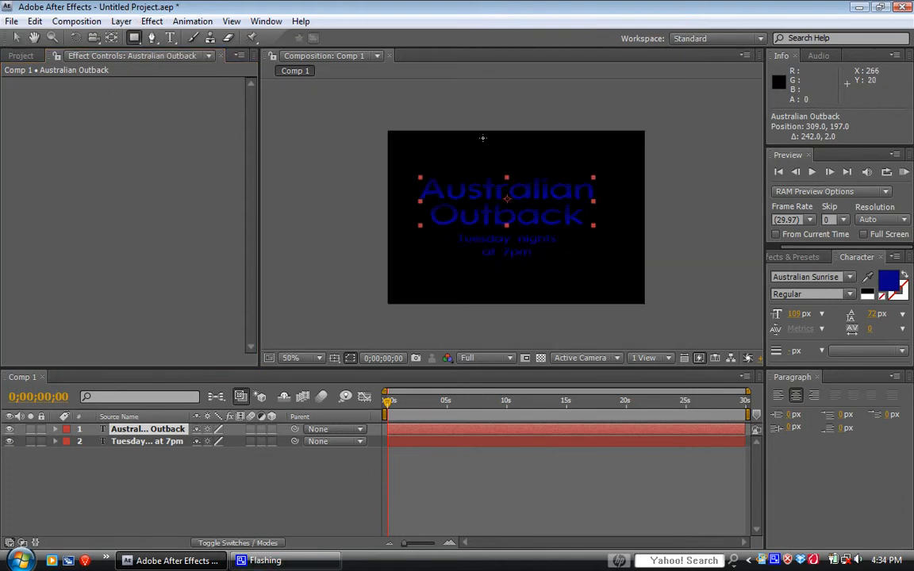
mouse_move(472, 122)
mouse_down()
mouse_move(496, 210)
mouse_move(500, 315)
mouse_up()
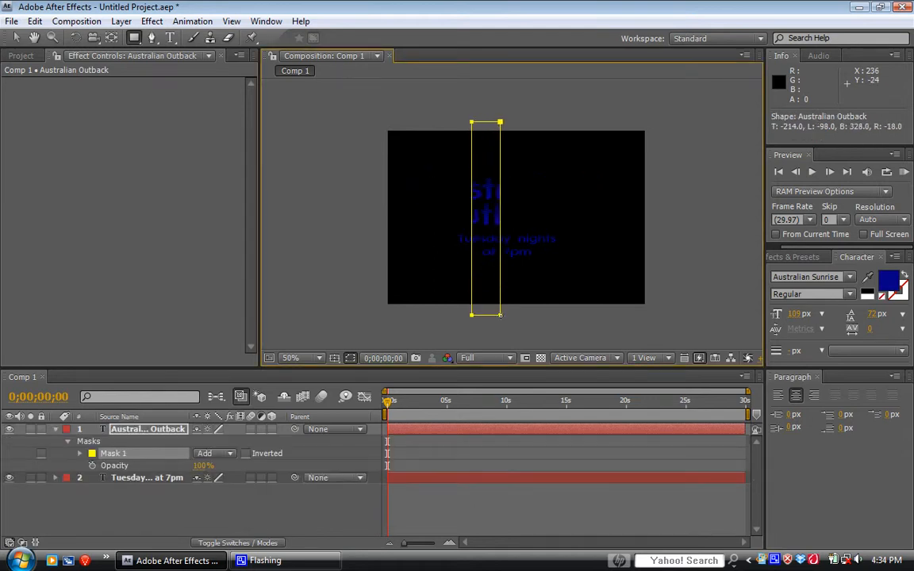
Delete the rectangular mask from the Australian Outback layer.
click(55, 429)
click(143, 471)
click(143, 433)
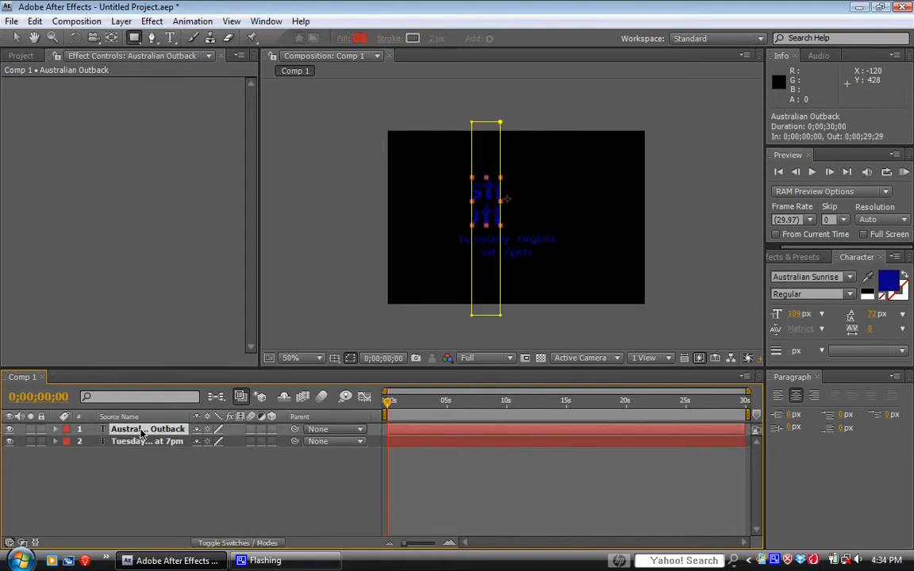
key(m)
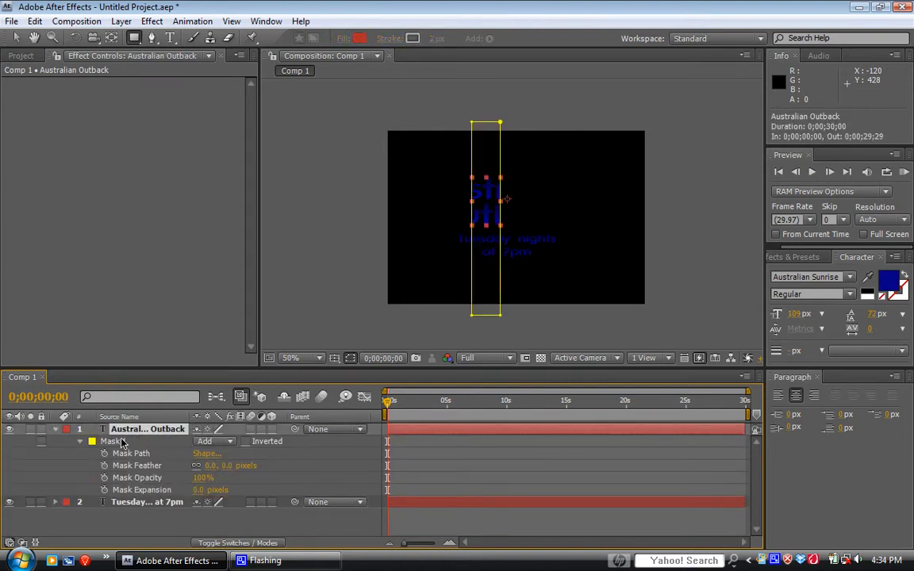
click(117, 440)
key(Delete)
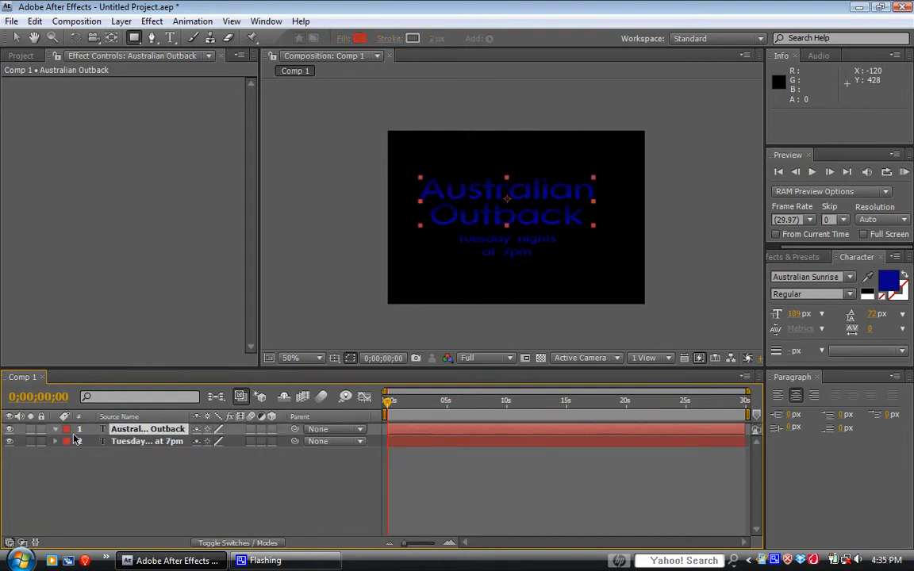
Duplicate the Australian Outback text layer and rename the copy "Masked layer".
click(147, 431)
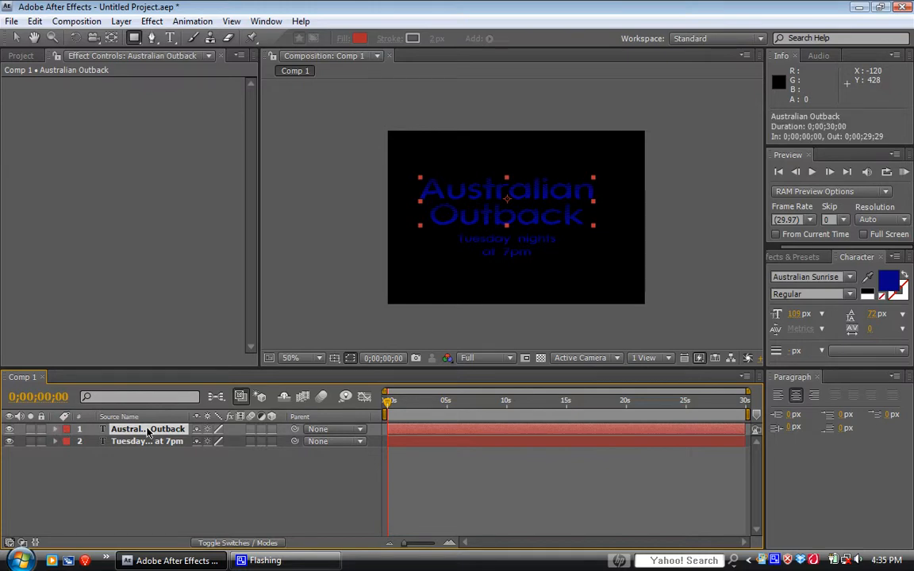
key(ctrl+d)
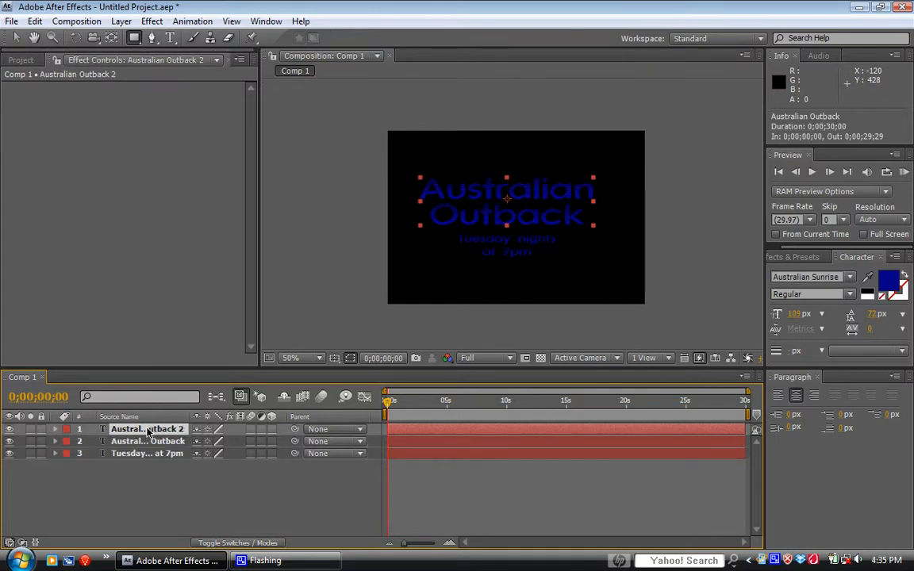
drag(147, 431, 155, 442)
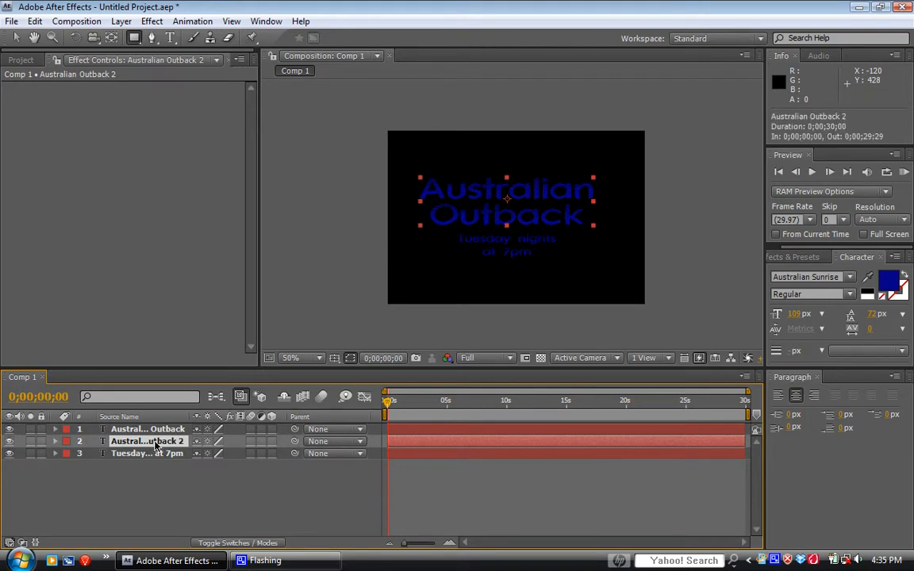
key(Return)
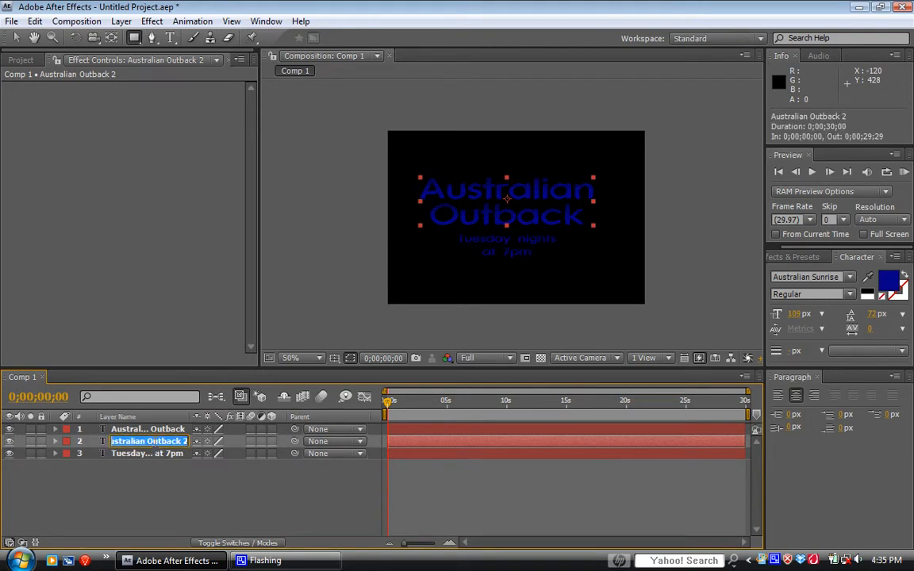
text(Masked layer)
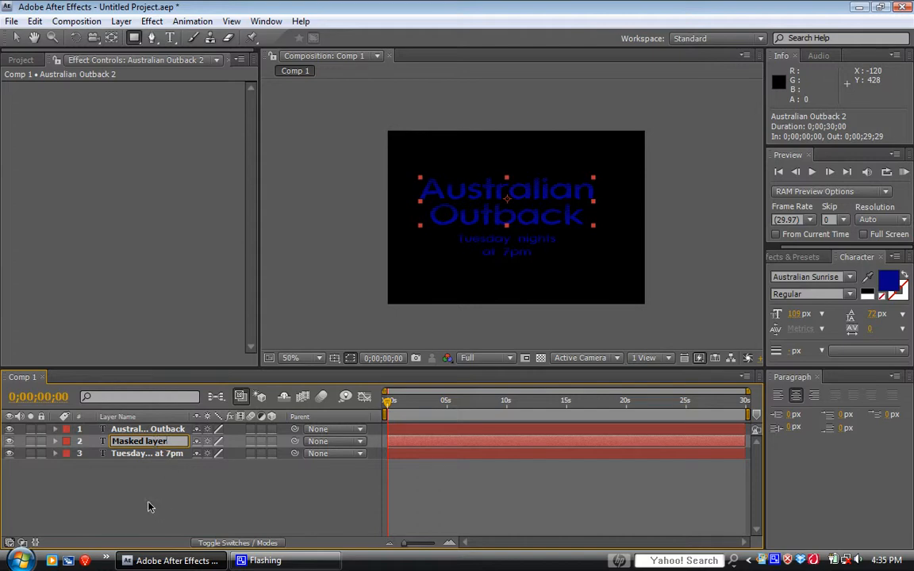
key(Return)
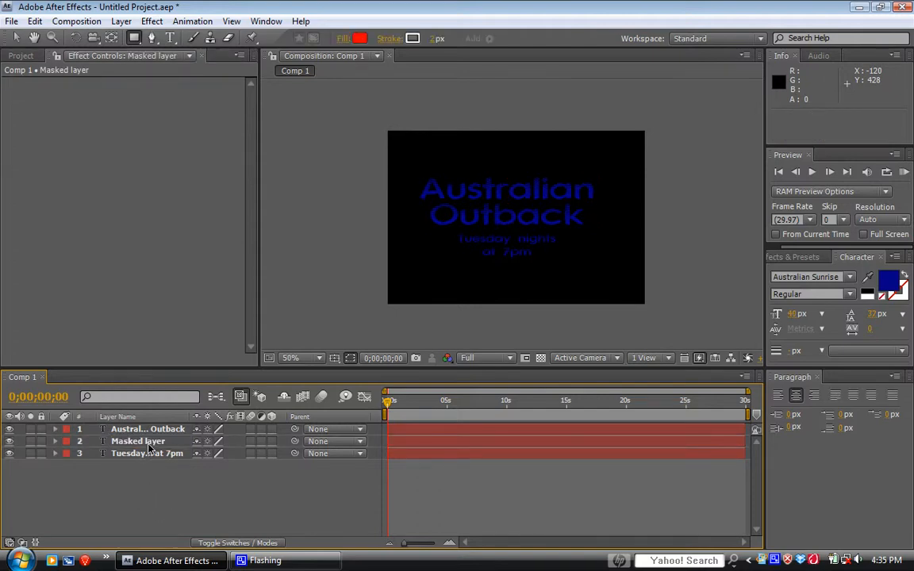
Move Masked layer to the top of the layer stack and draw a rectangular mask about 98 by 532 px over the middle of its text.
mouse_move(148, 448)
mouse_down()
mouse_move(159, 444)
mouse_move(139, 431)
mouse_up()
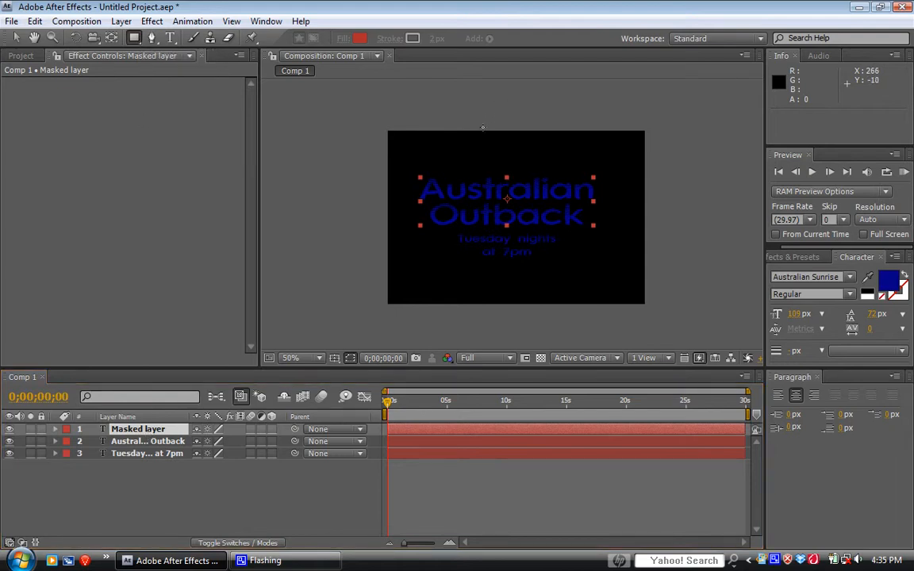
drag(482, 127, 518, 315)
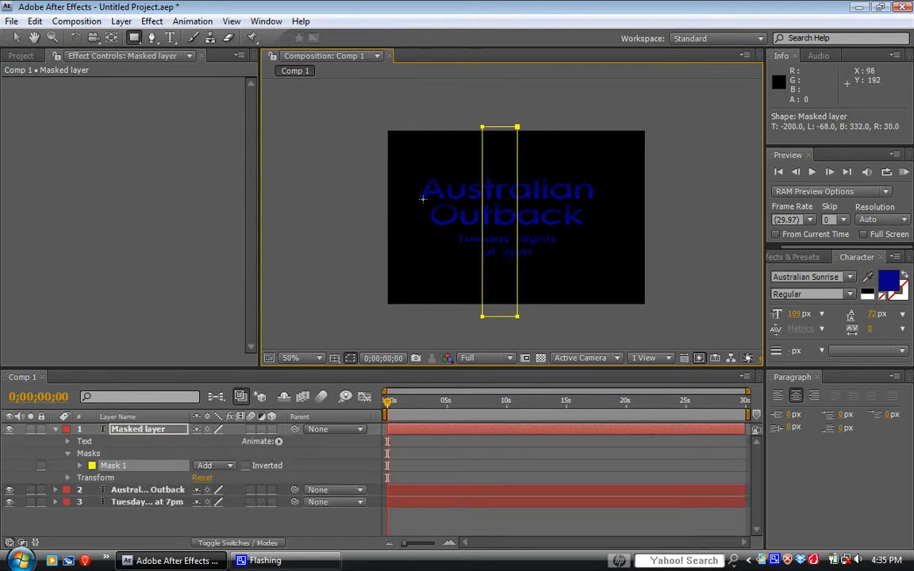
key(period)
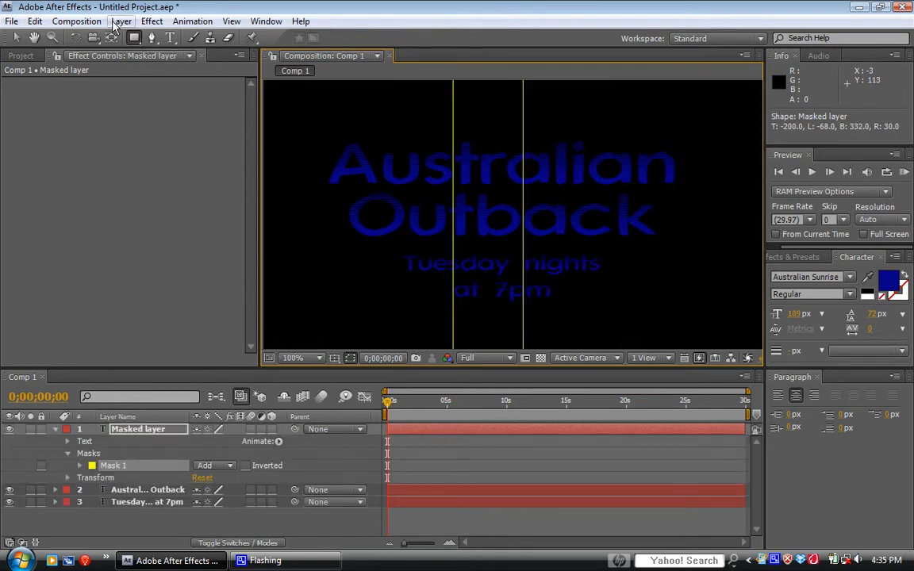
Apply the Hue/Saturation effect to Masked layer and set its Master Hue to +133° so the masked letters turn orange.
click(76, 20)
mouse_move(152, 20)
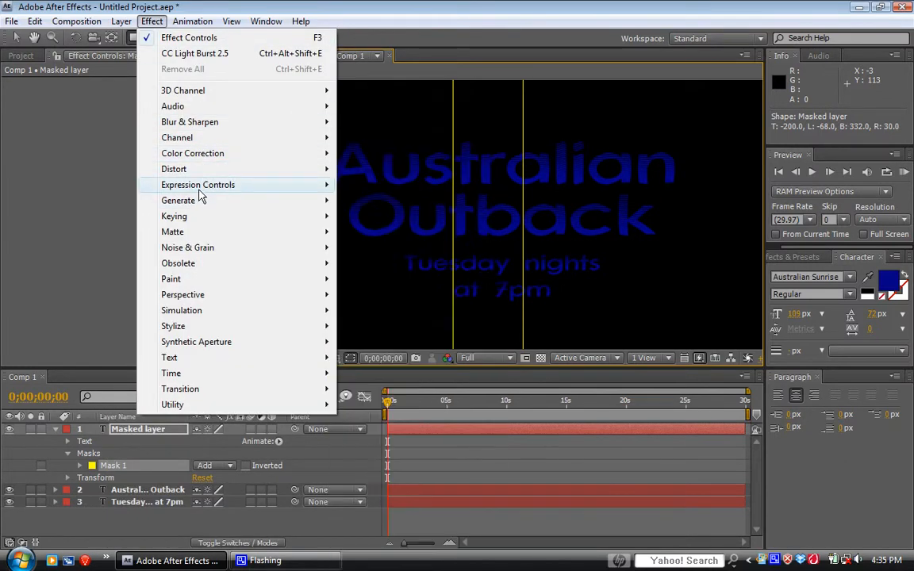
mouse_move(197, 156)
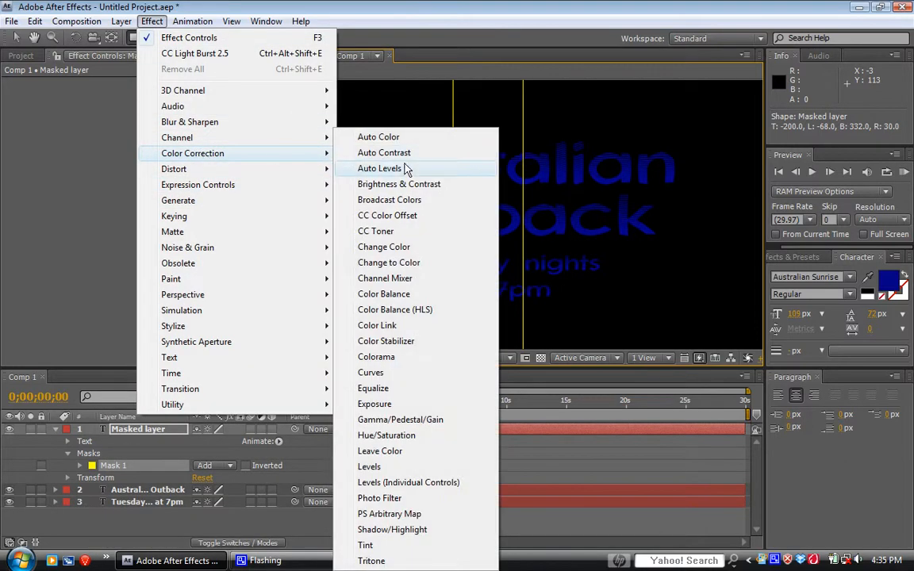
click(399, 443)
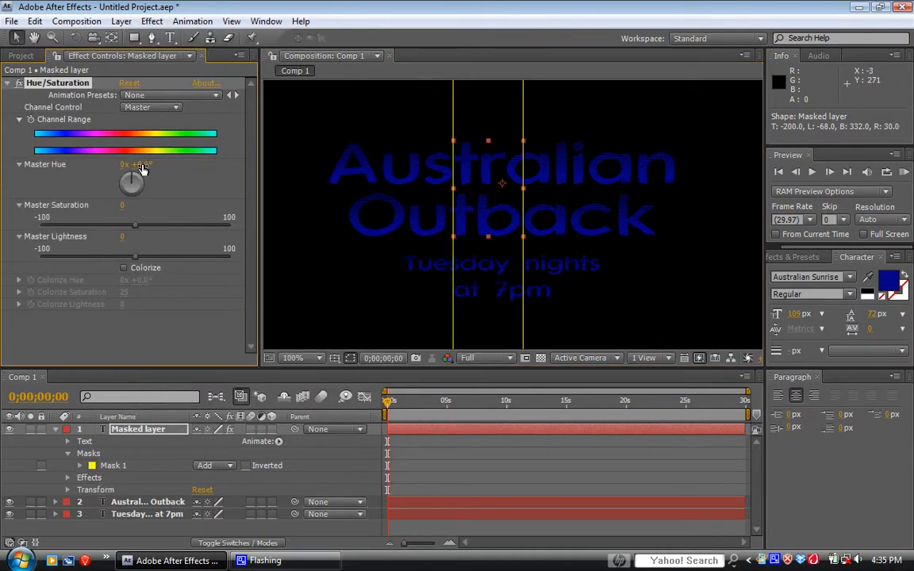
drag(129, 161, 199, 177)
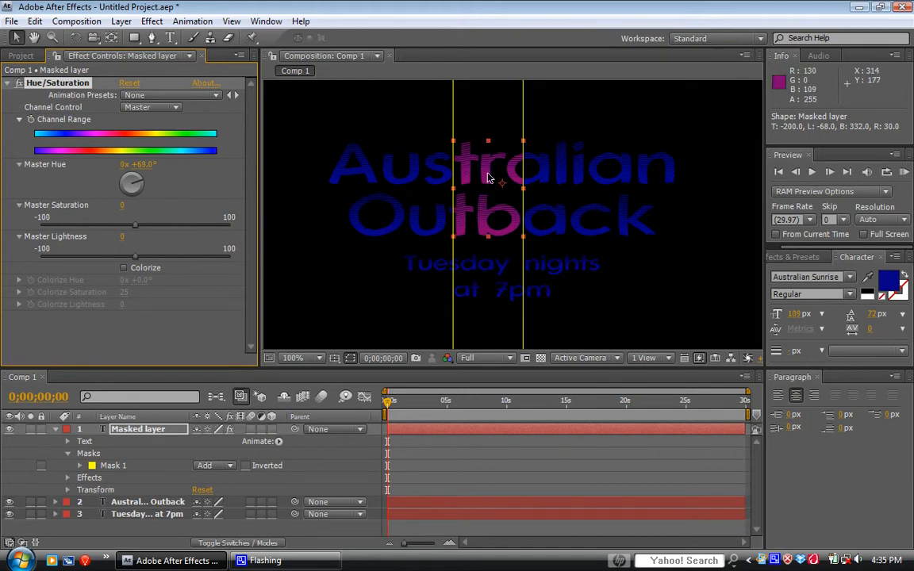
drag(143, 164, 220, 190)
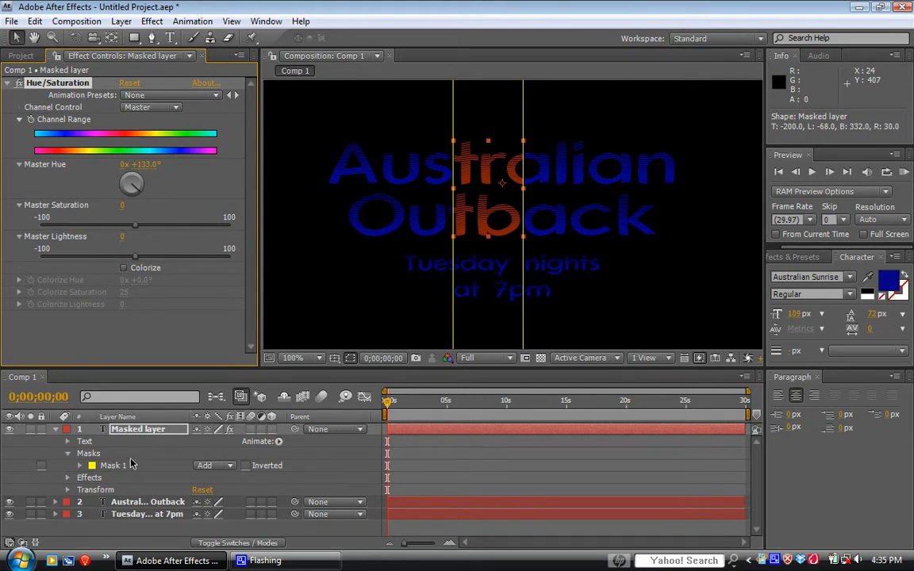
Feather the mask on Masked layer, trying 100, 1 and 112 pixels before settling on 50 pixels.
click(133, 430)
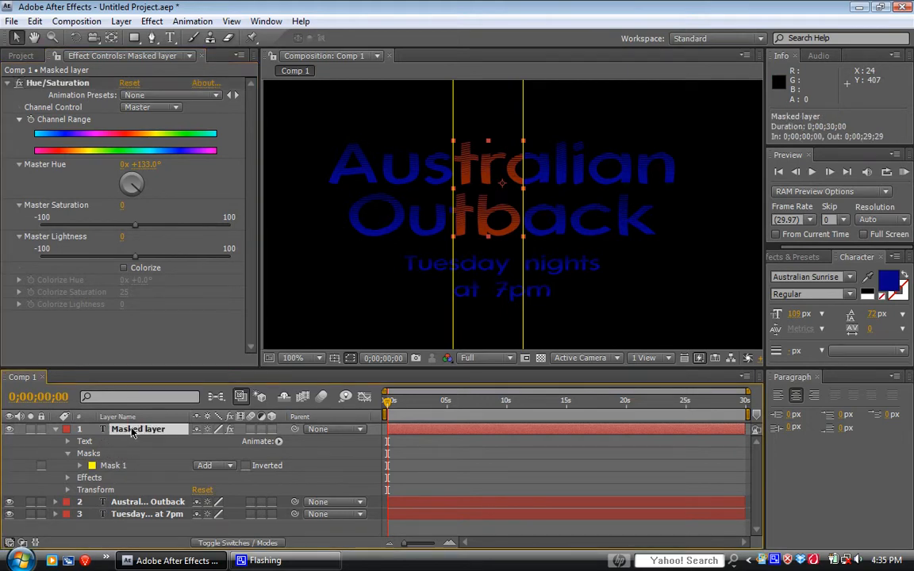
key(m)
key(m)
key(m)
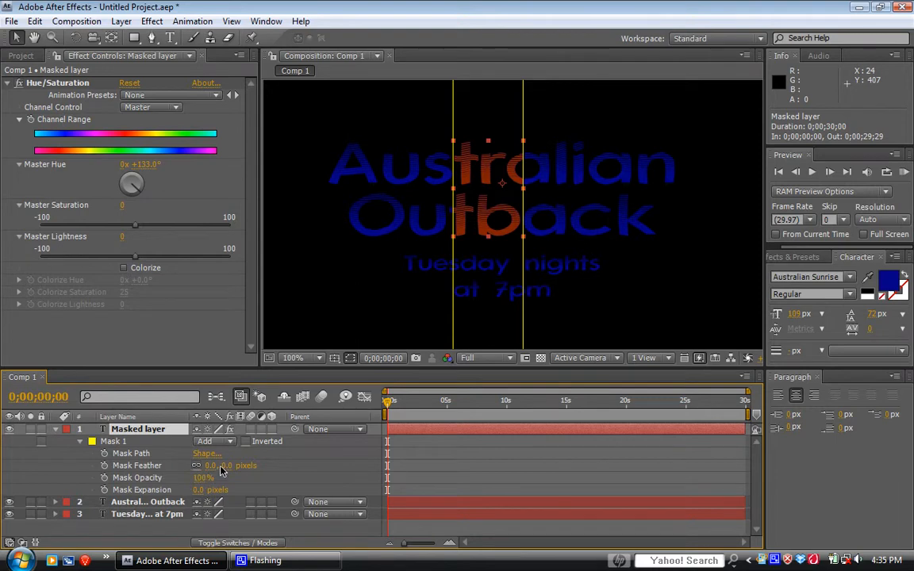
drag(227, 468, 292, 466)
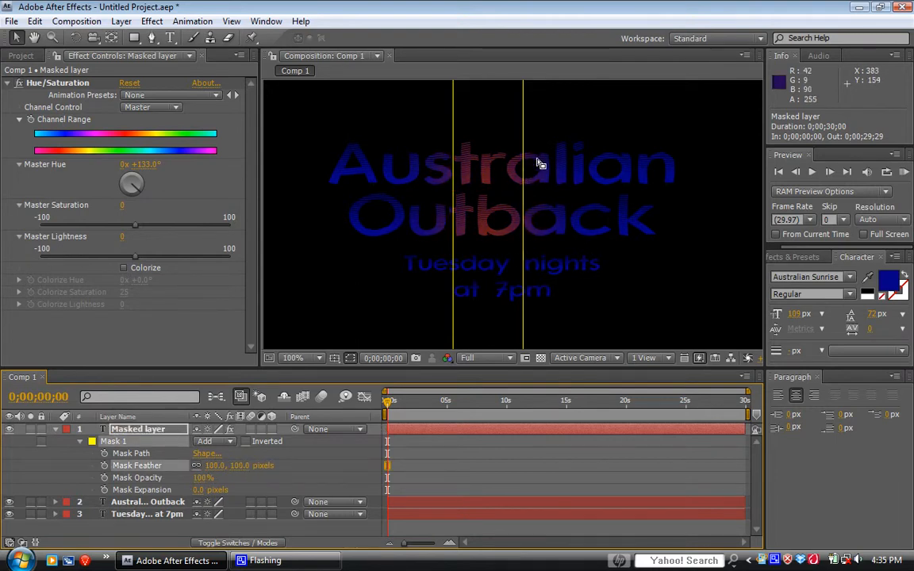
drag(235, 468, 123, 465)
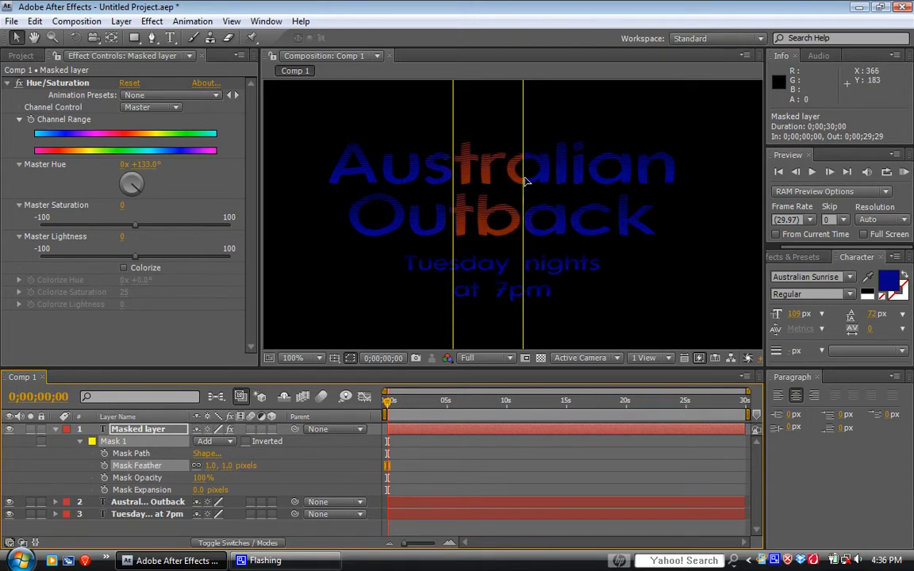
key(period)
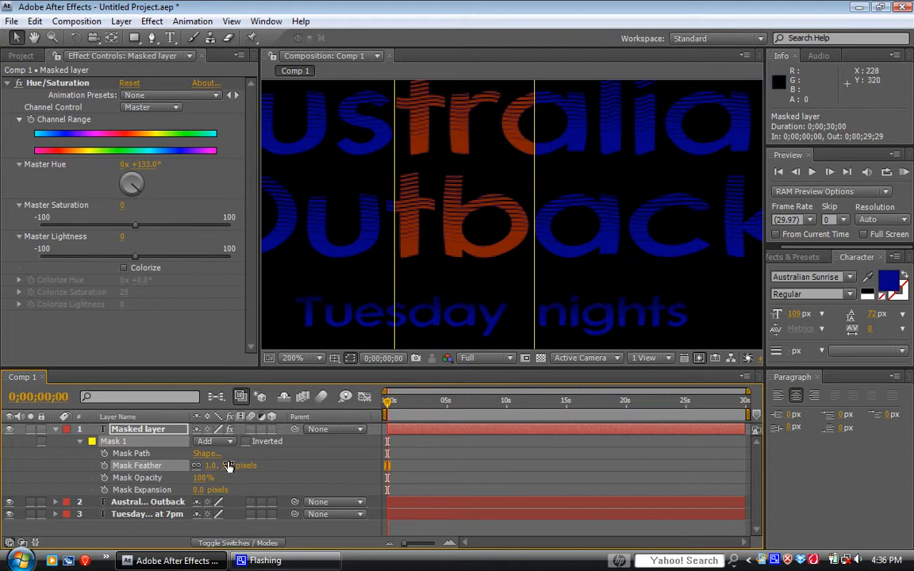
drag(228, 467, 312, 470)
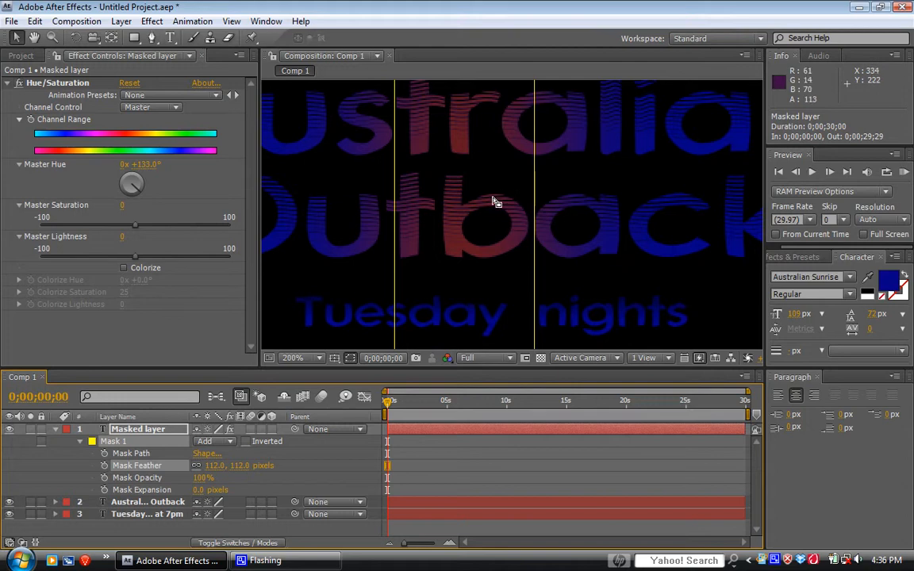
scroll(492, 201, down, 1)
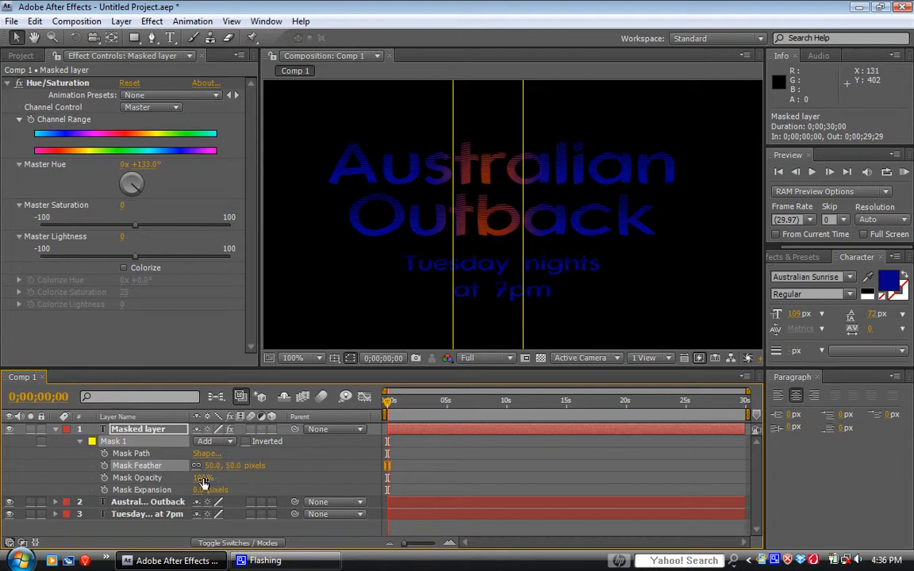
Set the Mask Expansion of Mask 1 on Masked layer to 33 pixels, keeping its Mask Opacity at 100%.
mouse_move(203, 482)
mouse_down()
mouse_move(182, 482)
mouse_move(210, 481)
mouse_up()
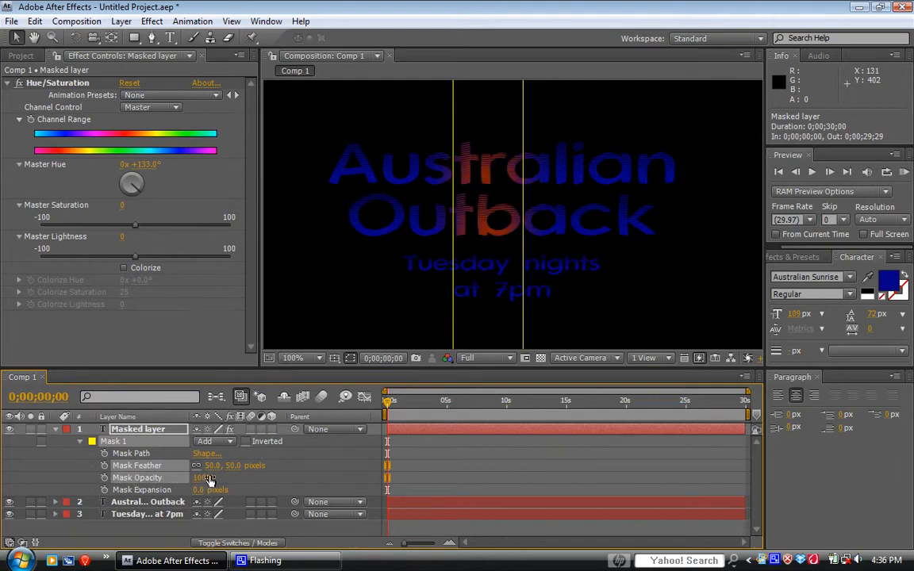
drag(266, 478, 198, 473)
drag(265, 476, 192, 484)
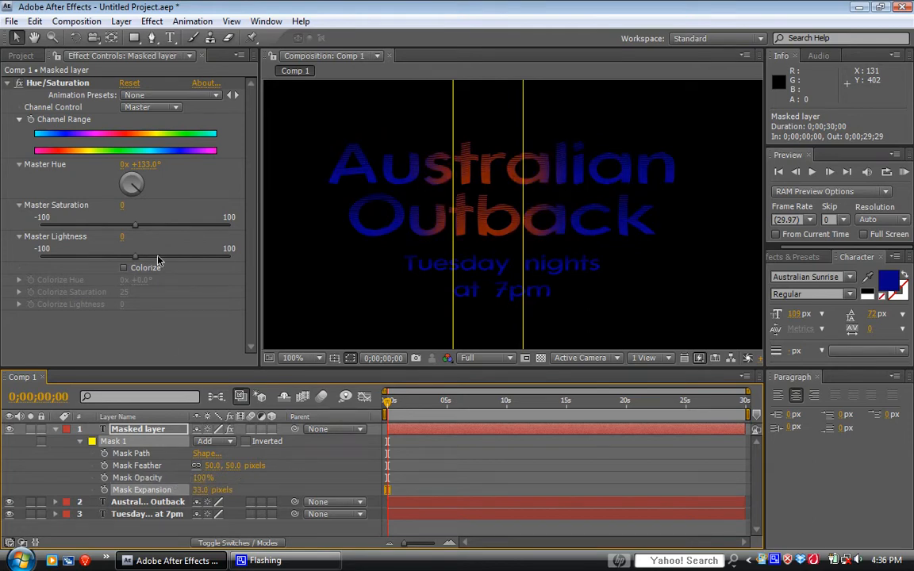
Replace the Hue/Saturation effect on Masked layer with the CC Light Burst 2.5 effect.
click(46, 84)
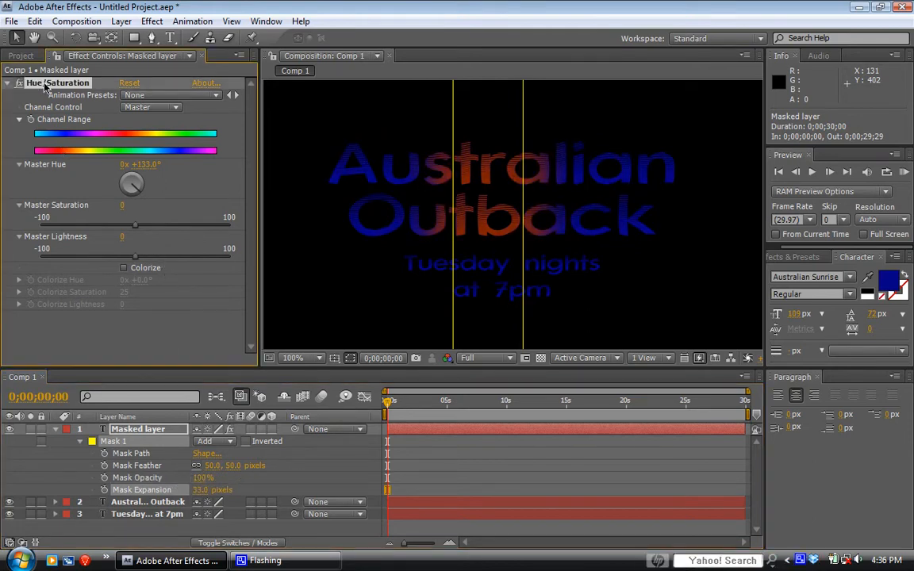
key(Delete)
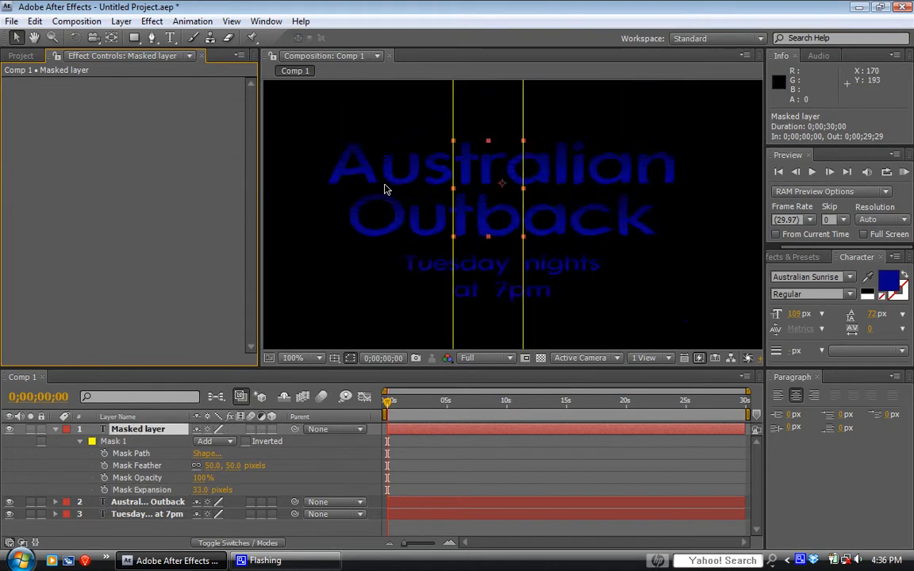
key(comma)
key(comma)
click(152, 21)
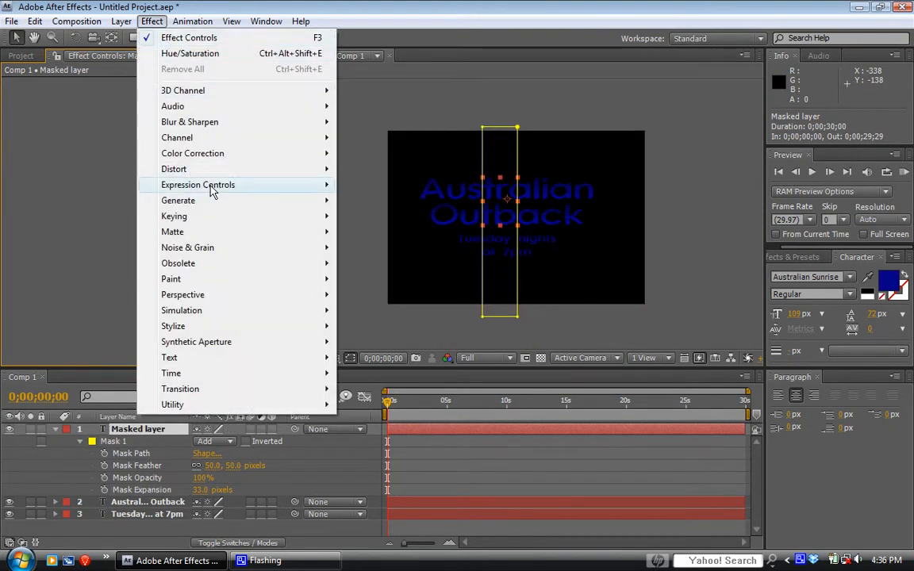
mouse_move(212, 203)
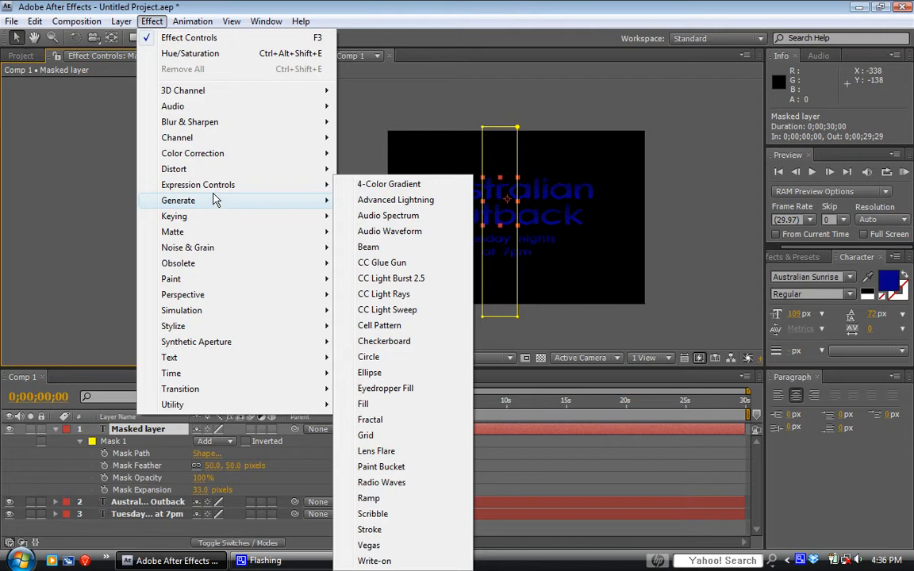
click(407, 284)
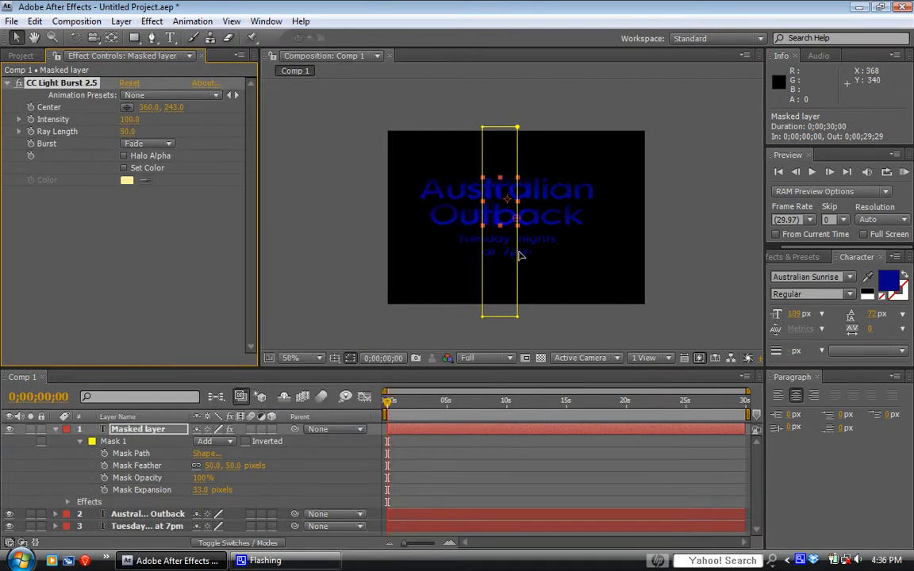
key(period)
key(period)
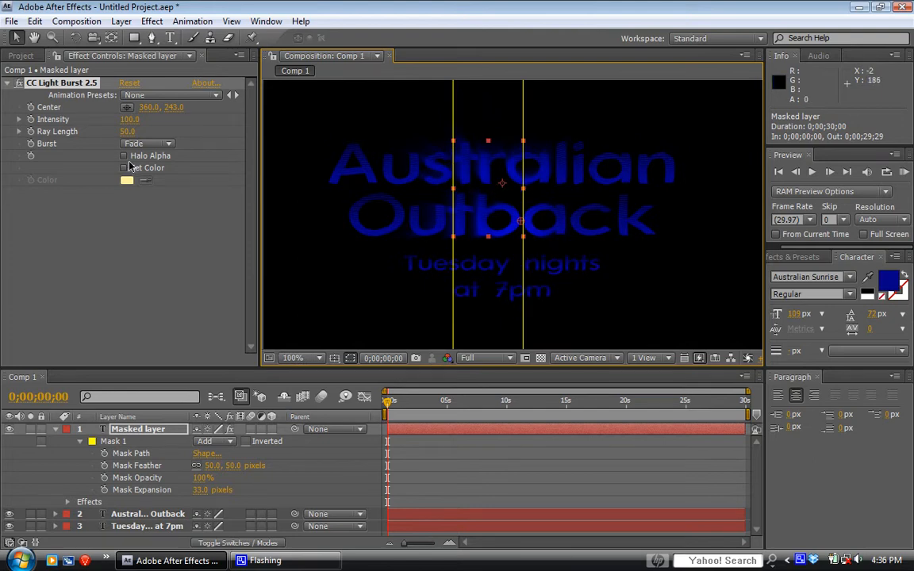
Set the Light Burst's Ray Length to 150 and Intensity to 175, and move its center to about 327, 228.
click(127, 131)
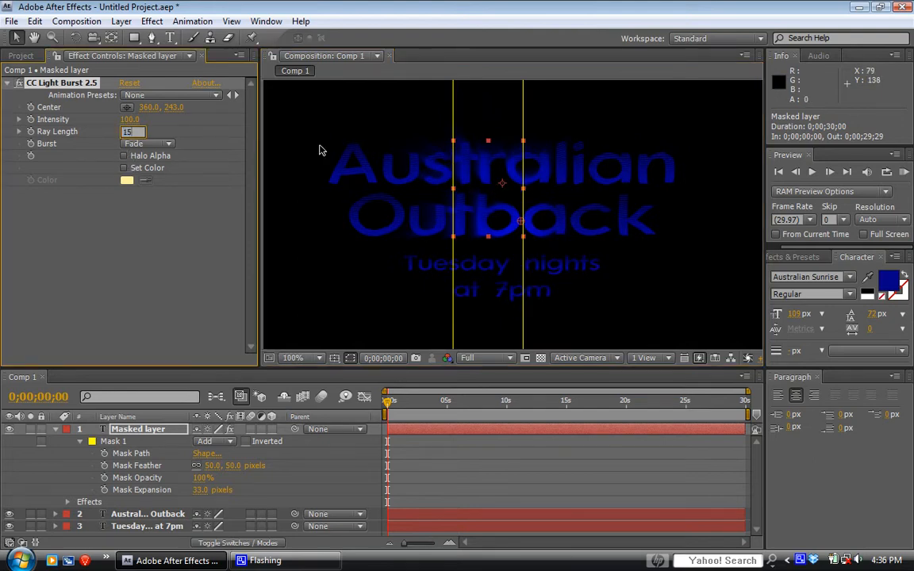
key(Return)
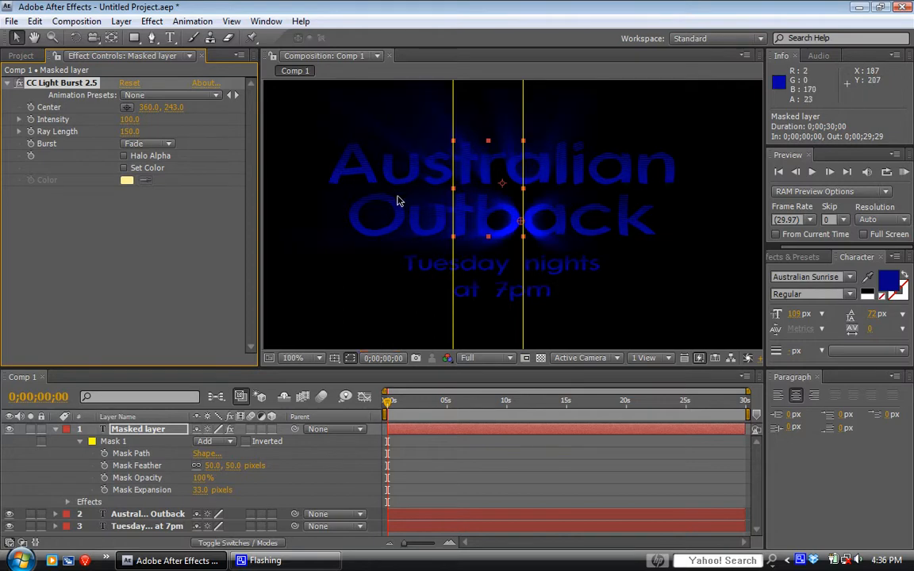
click(129, 119)
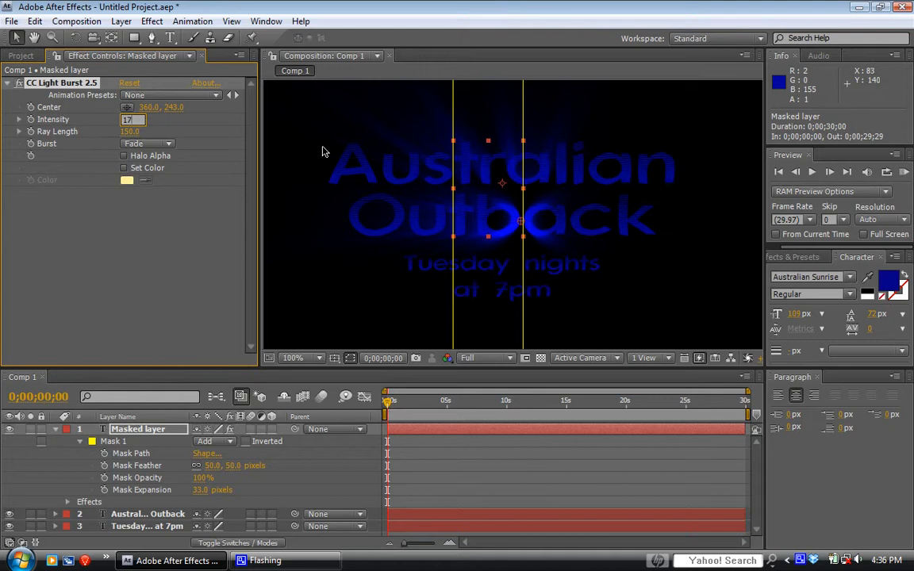
key(Return)
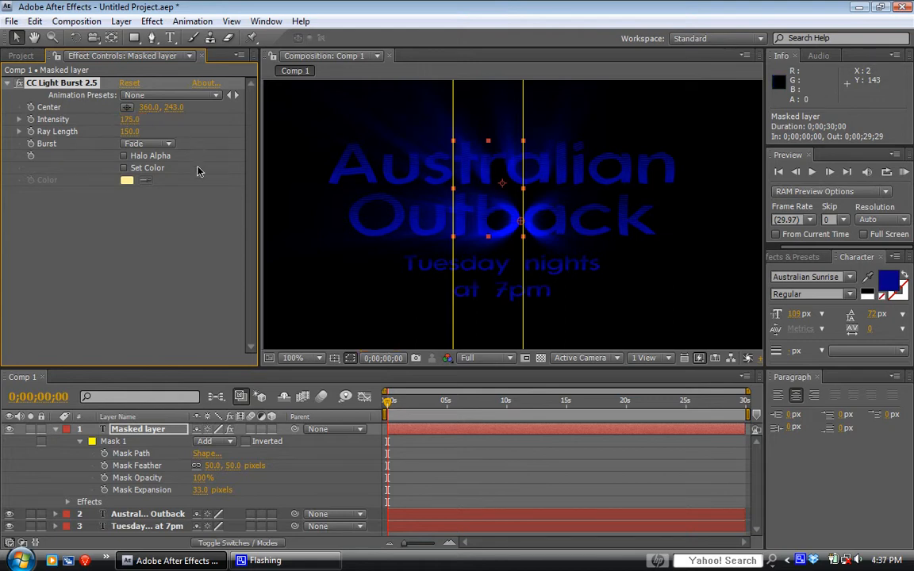
drag(519, 224, 493, 212)
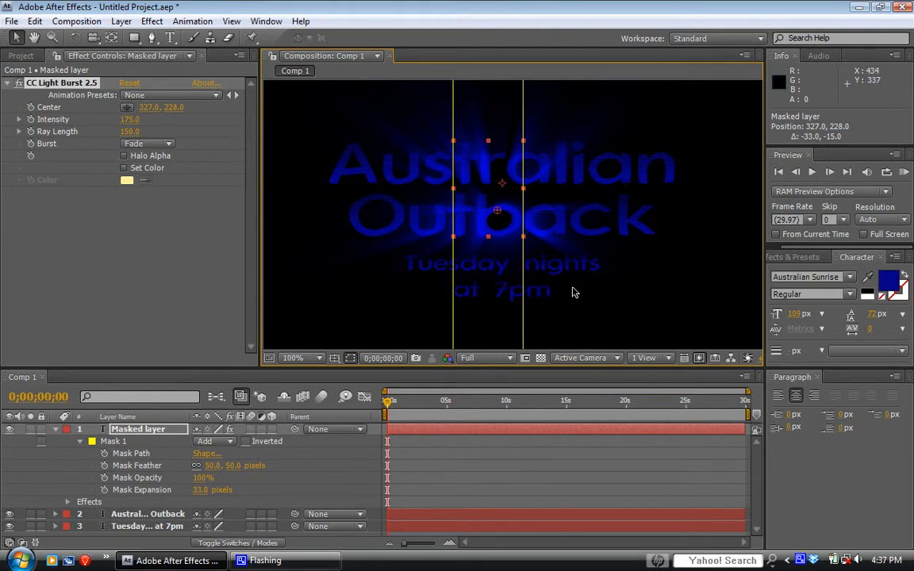
Move the whole rectangular mask, with all four vertices selected, to the left edge of the frame, clear of the title.
key(comma)
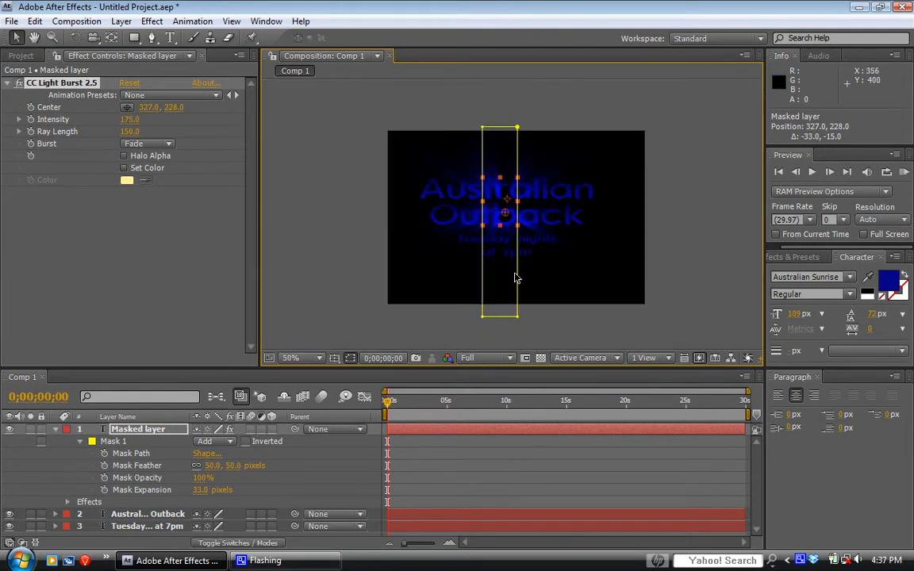
click(517, 282)
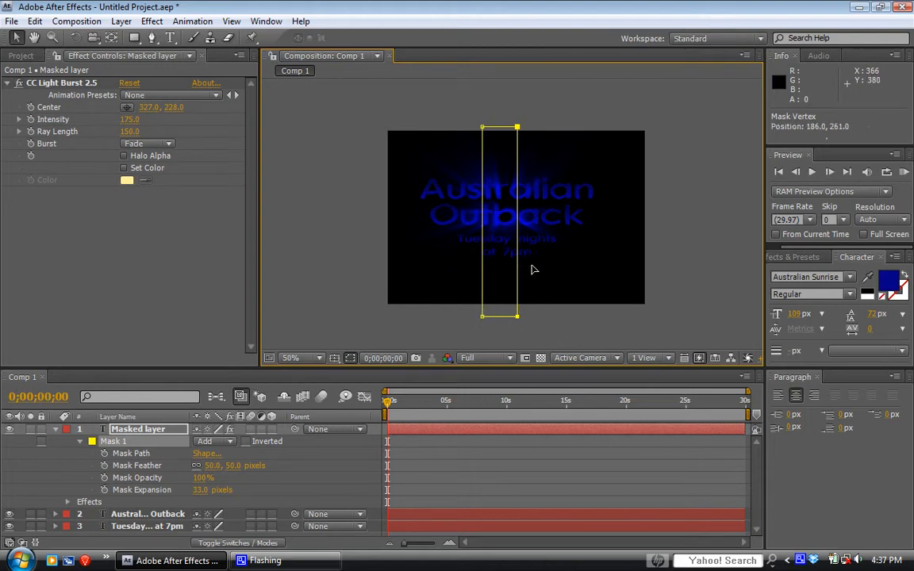
mouse_move(519, 265)
mouse_down()
mouse_move(588, 263)
mouse_move(512, 266)
mouse_up()
key(ctrl+z)
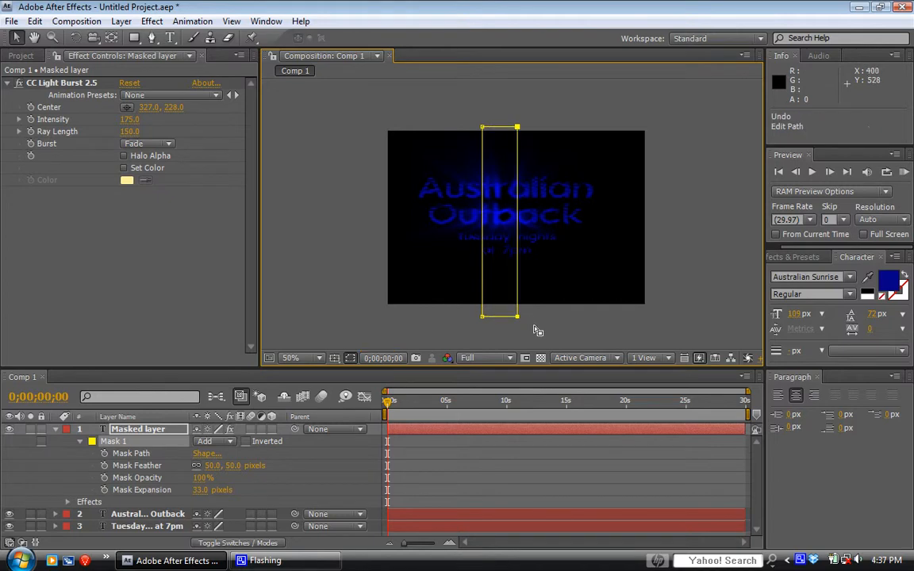
drag(538, 330, 469, 127)
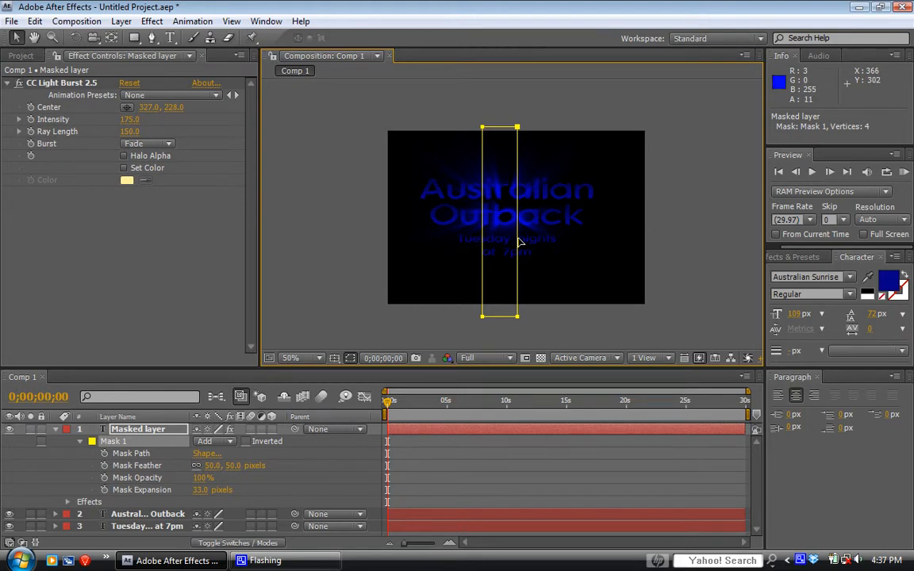
drag(518, 239, 401, 226)
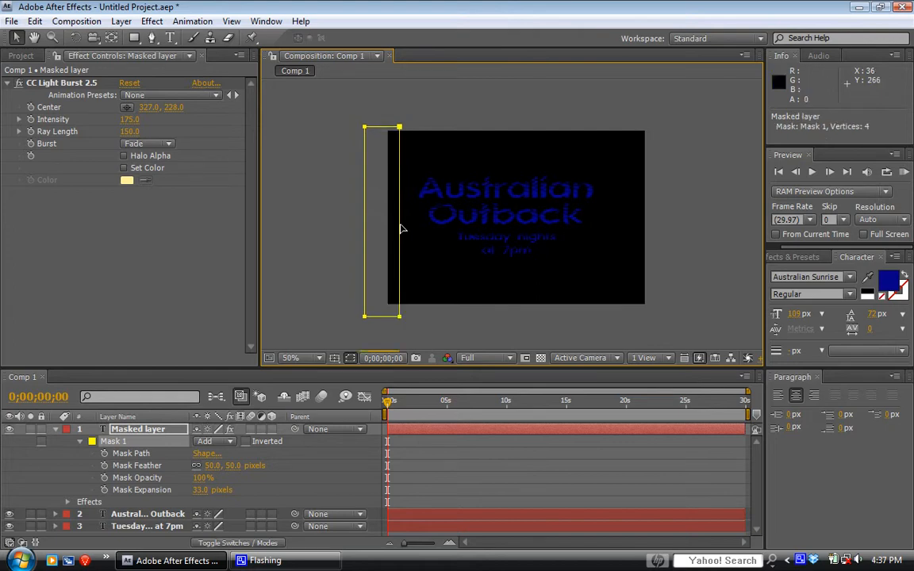
Animate the Mask Path with a keyframe at about 2 seconds and another at 0;00;03;10 with the mask at the frame's right edge.
click(104, 453)
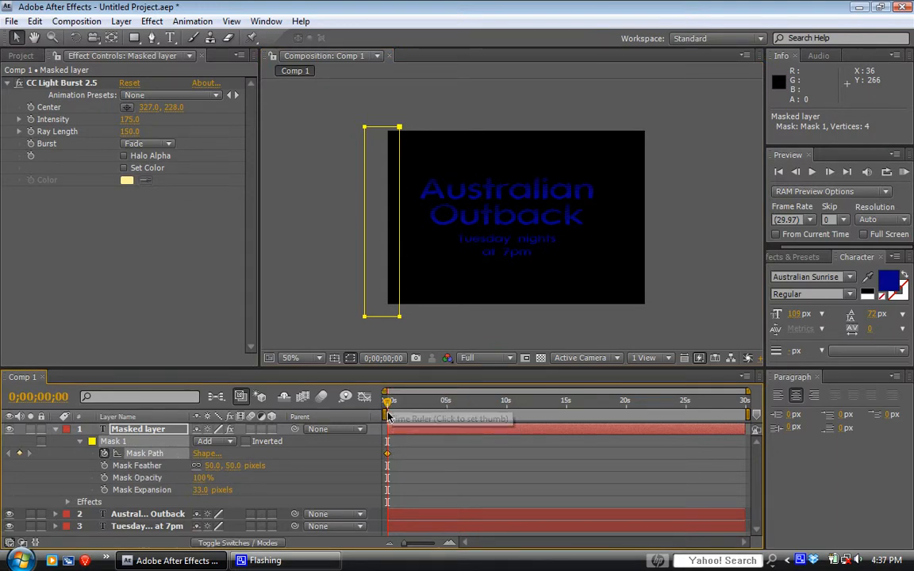
click(104, 453)
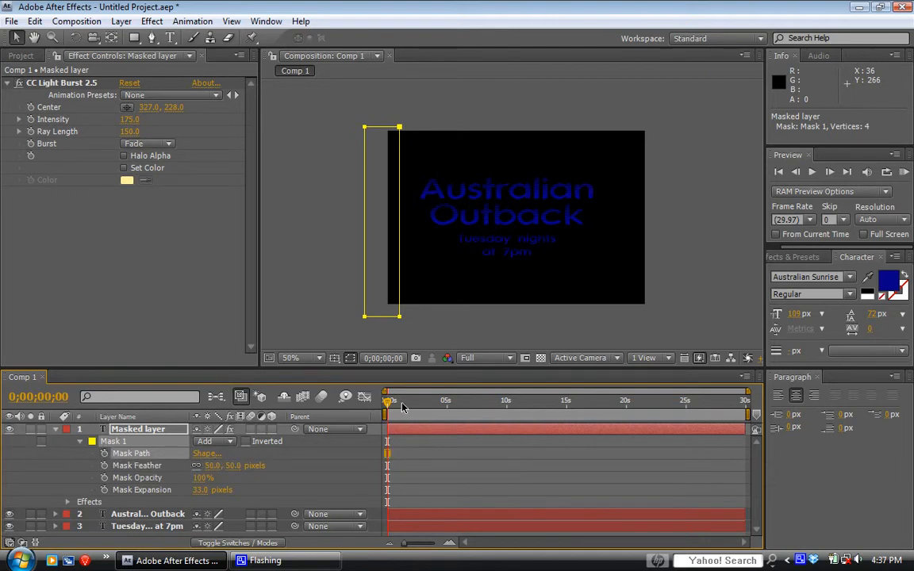
drag(403, 408, 414, 408)
drag(405, 544, 420, 545)
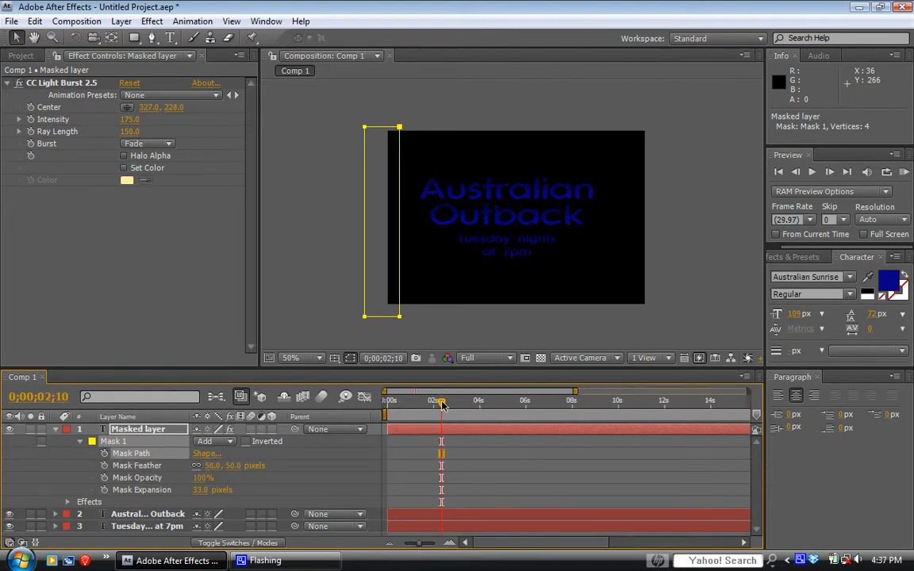
drag(442, 404, 433, 405)
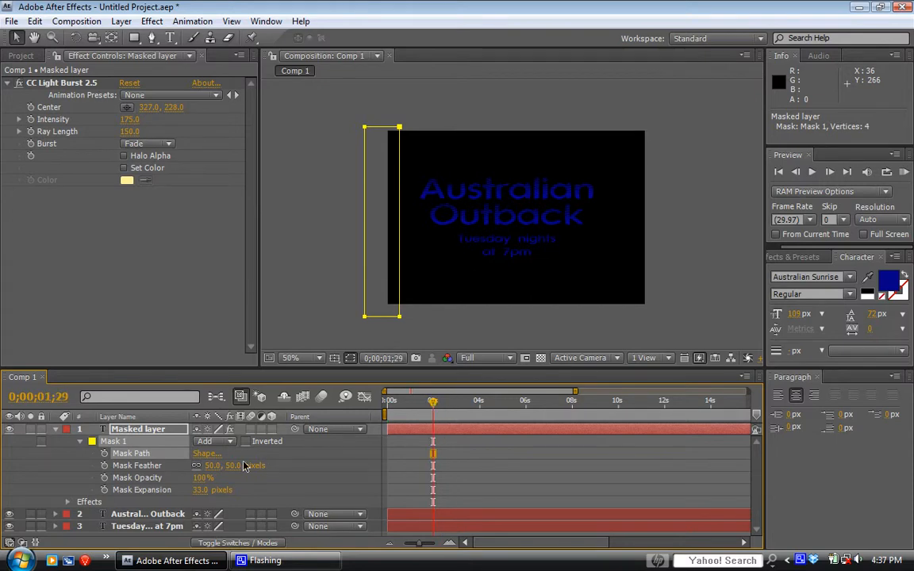
click(104, 453)
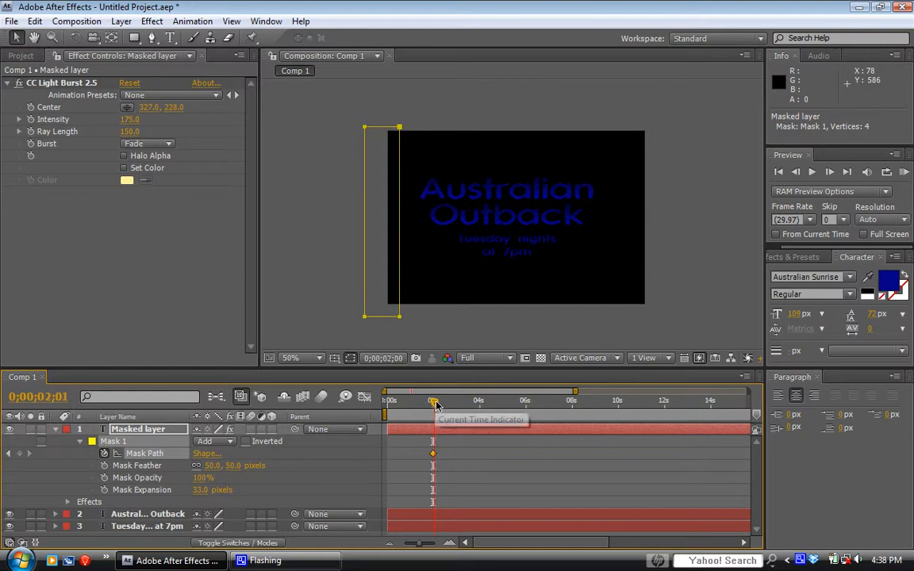
drag(433, 405, 467, 406)
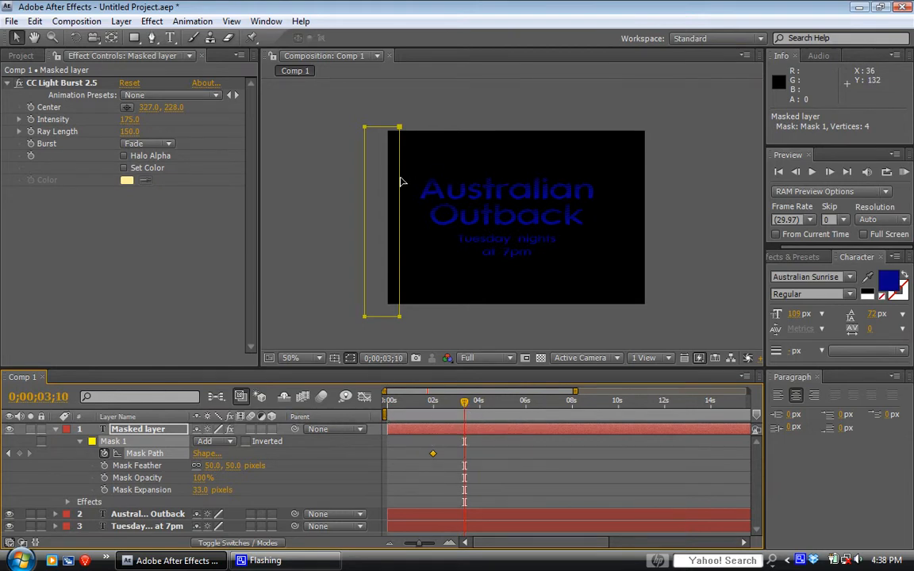
drag(403, 179, 663, 218)
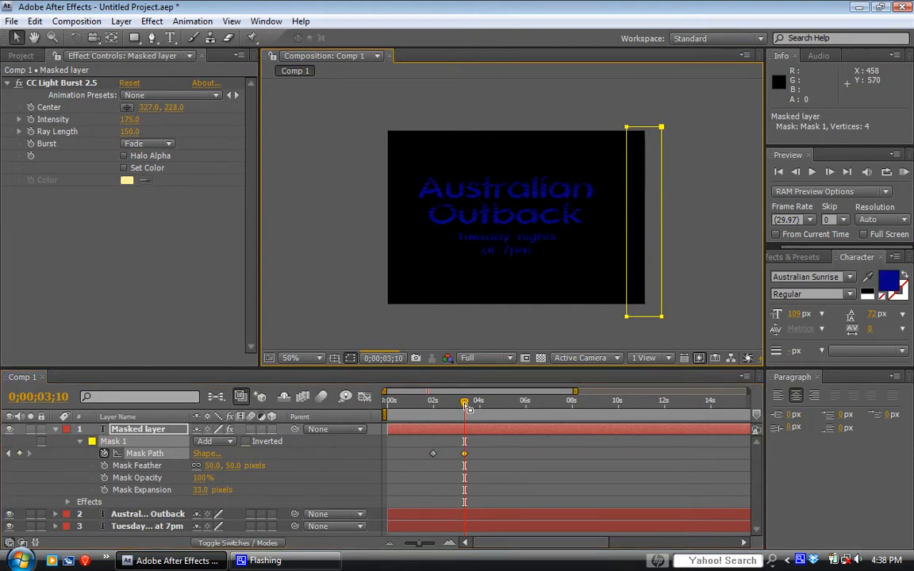
Shorten the work area to end at about 0;00;04;18 and run a RAM preview of the light sweep.
drag(465, 404, 493, 405)
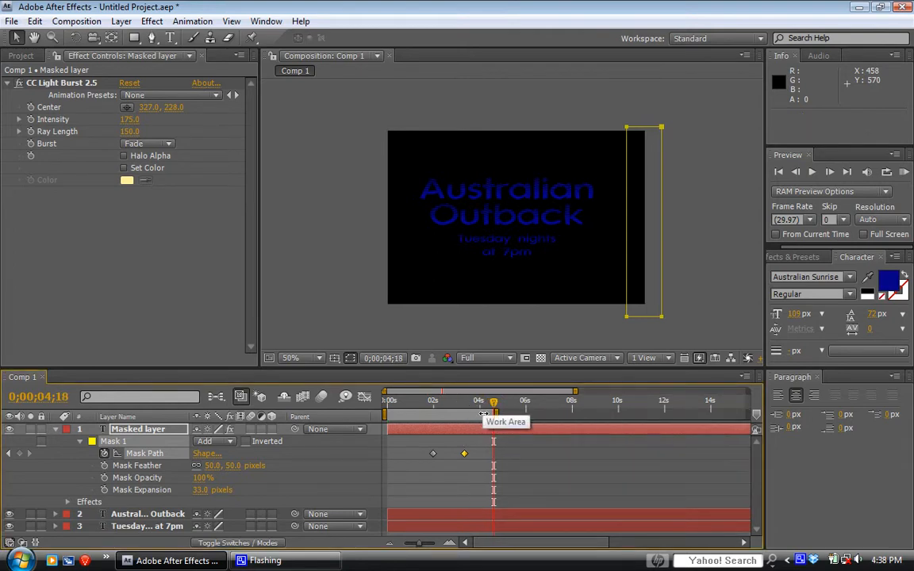
scroll(592, 248, up, 1)
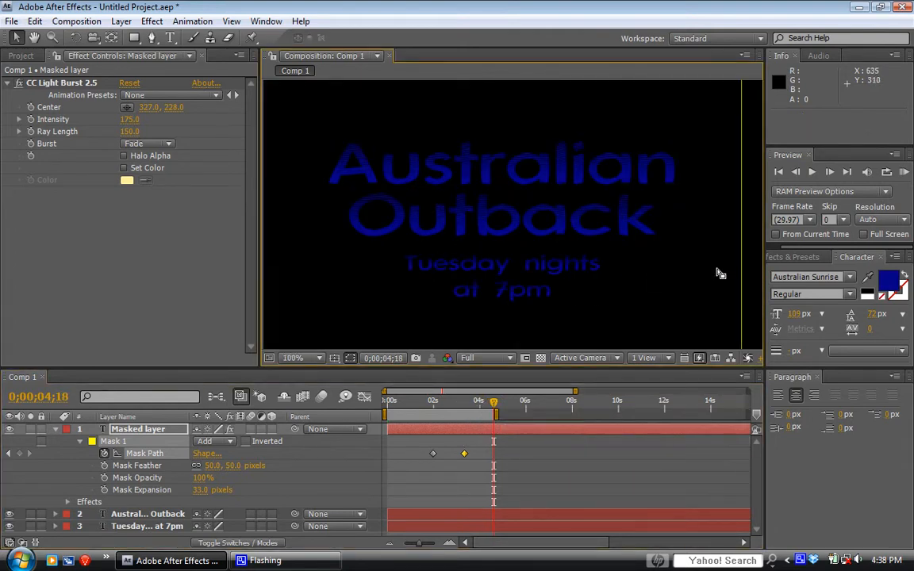
click(904, 173)
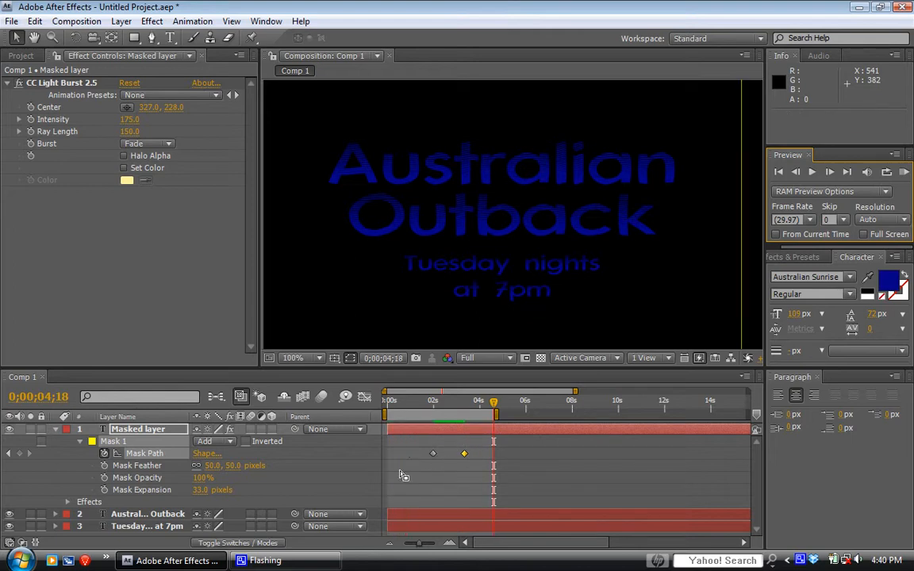
Slow the light sweep by moving its ending Mask Path keyframe to 0;00;03;27 and its starting one to 0;00;01;17.
drag(466, 460, 475, 460)
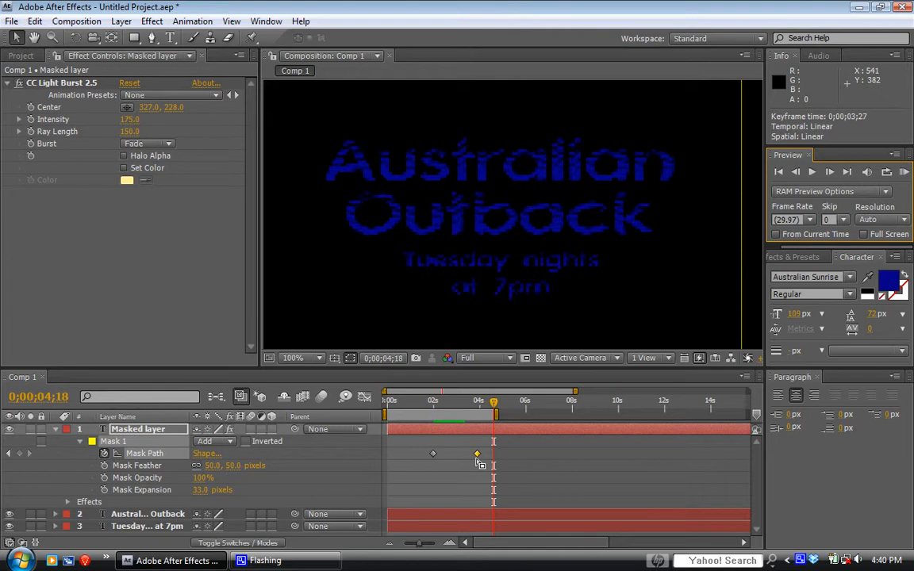
drag(433, 455, 426, 459)
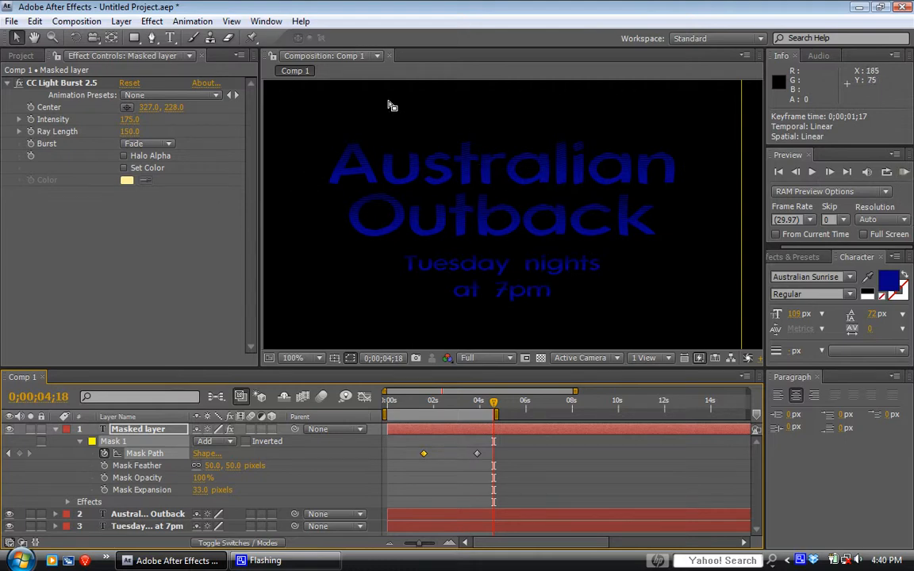
key(comma)
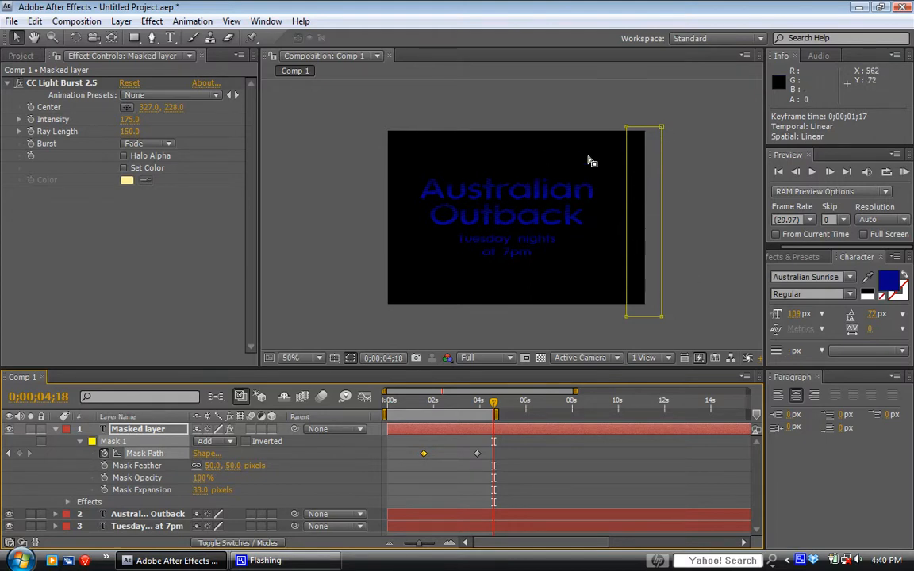
key(period)
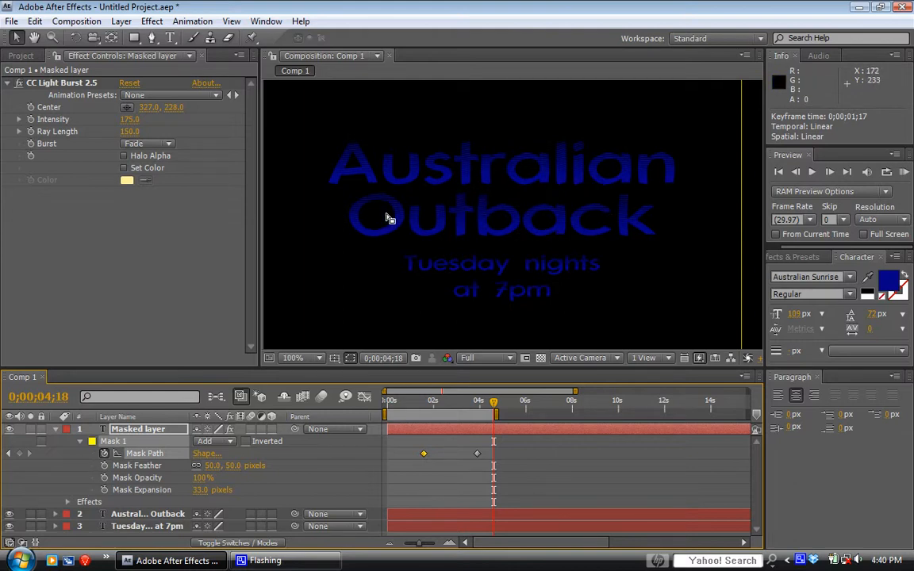
key(comma)
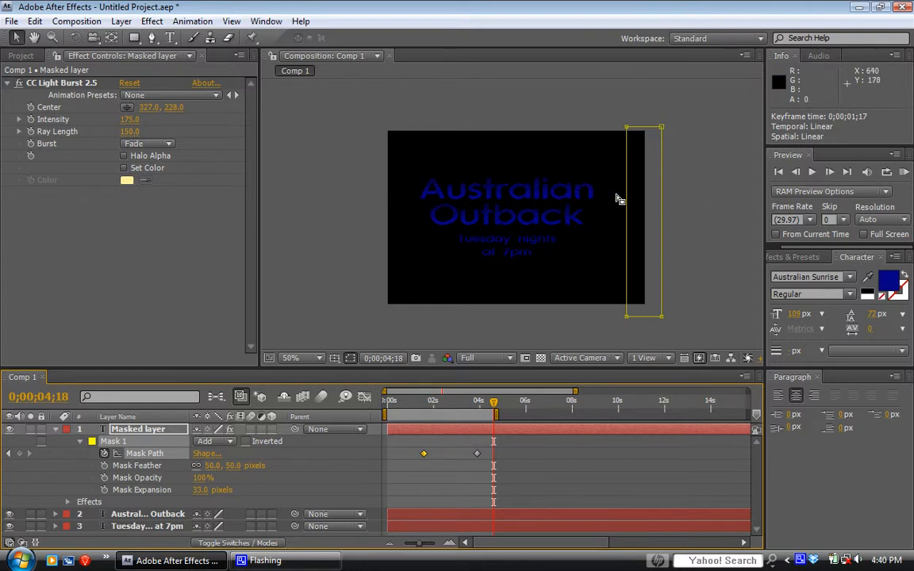
key(period)
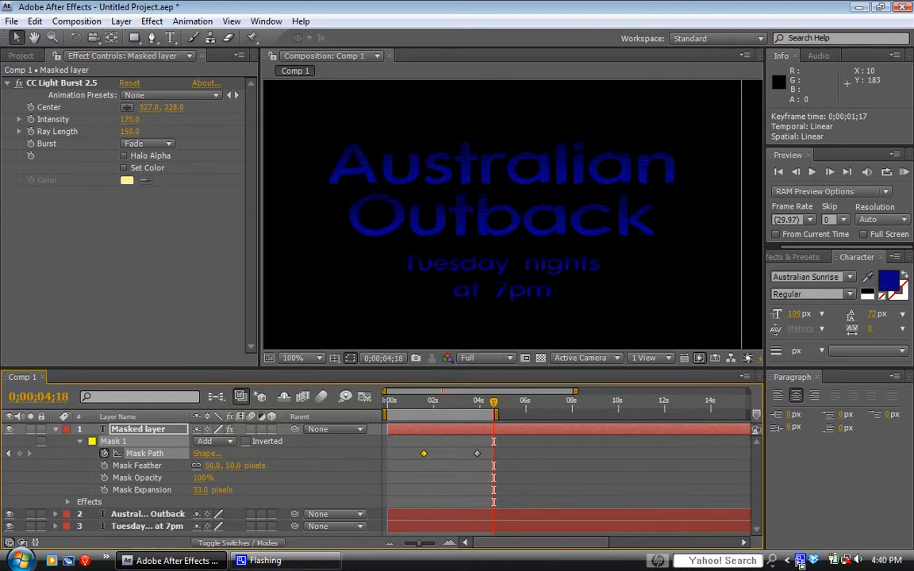
click(800, 561)
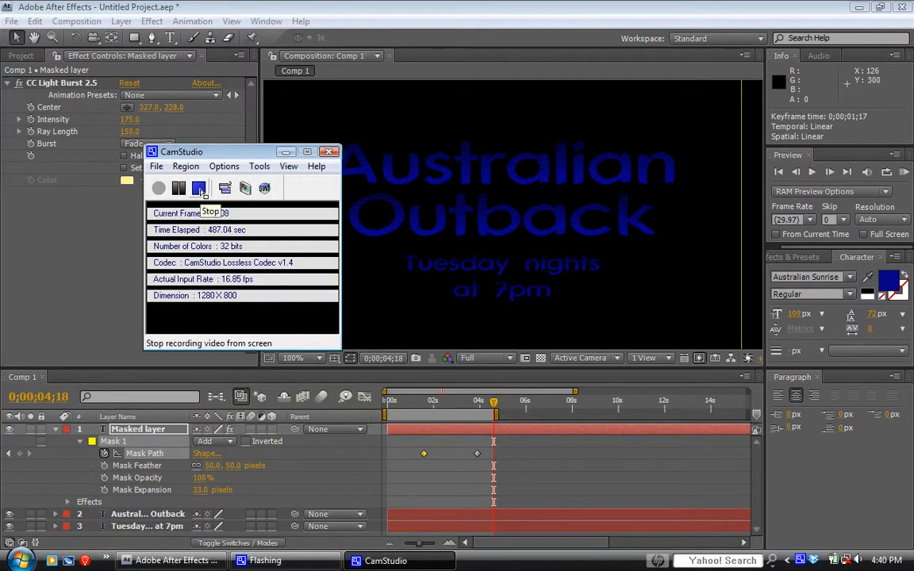